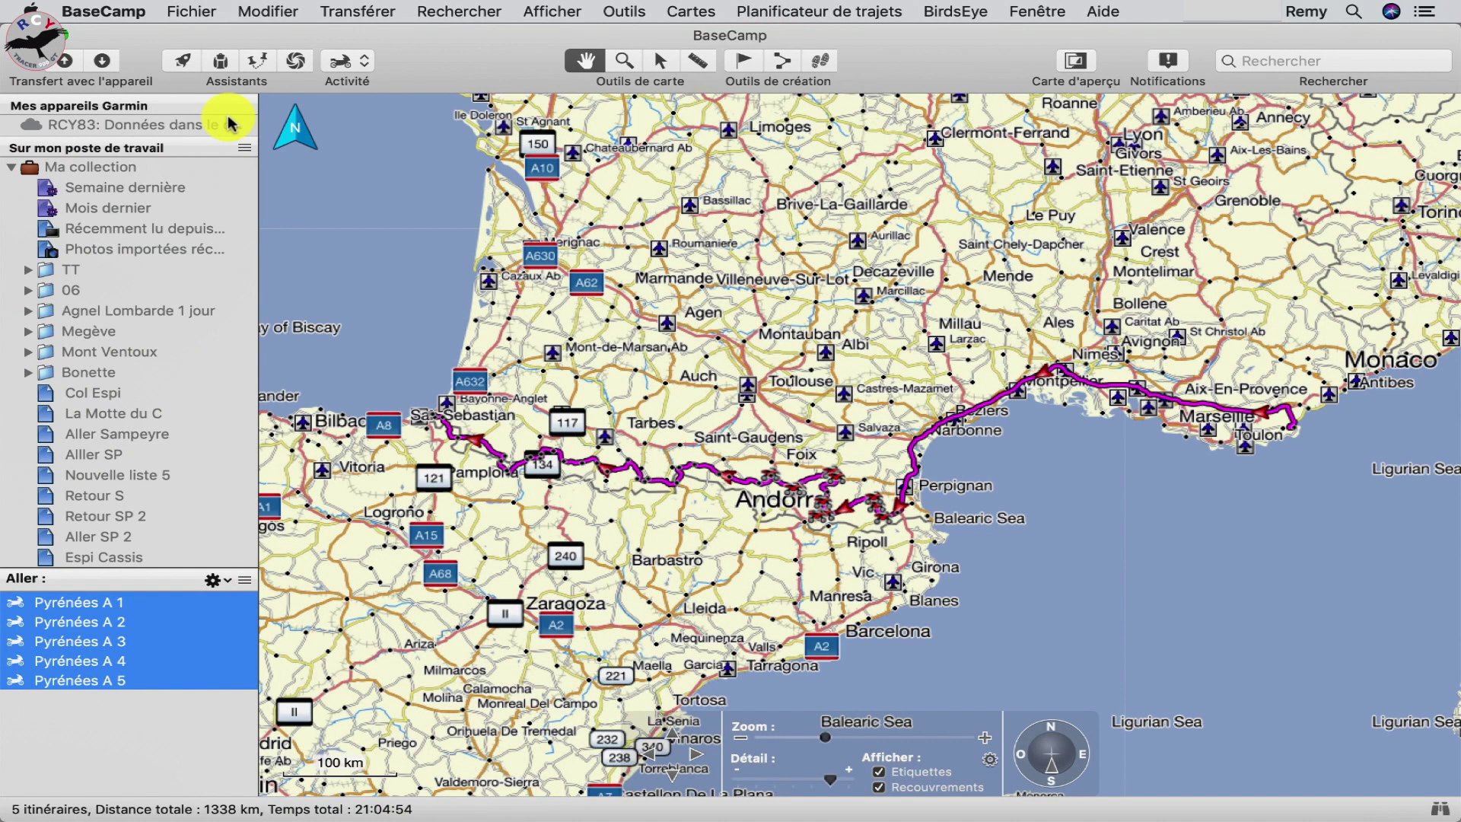
- Delete the Clues 2 itinerary from the Clues 2 list only, leaving it in the collection
{"action": "left_click", "coordinate": [262, 11]}
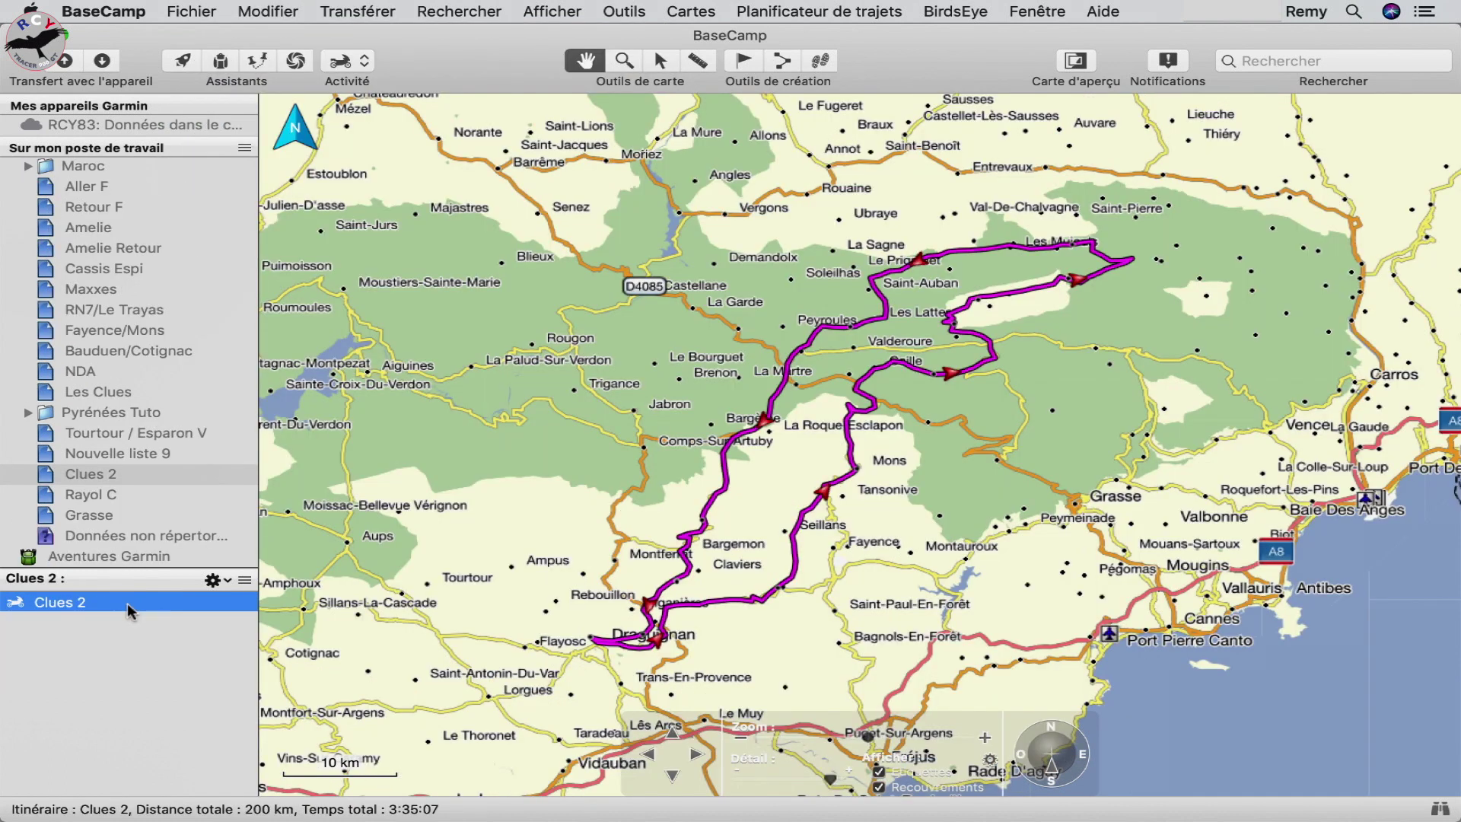
{"action": "left_click", "coordinate": [265, 11]}
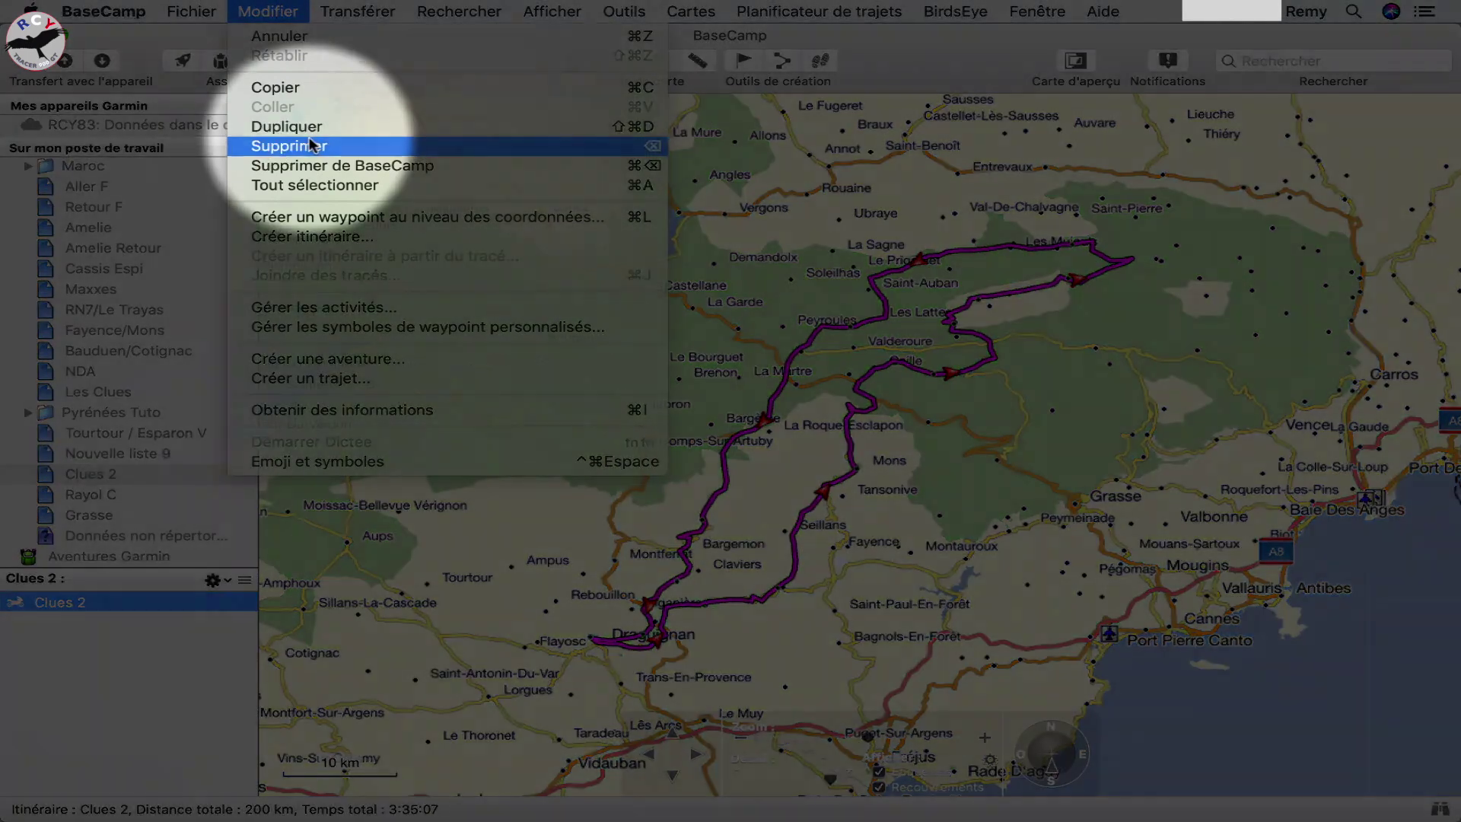
{"action": "left_click", "coordinate": [308, 145]}
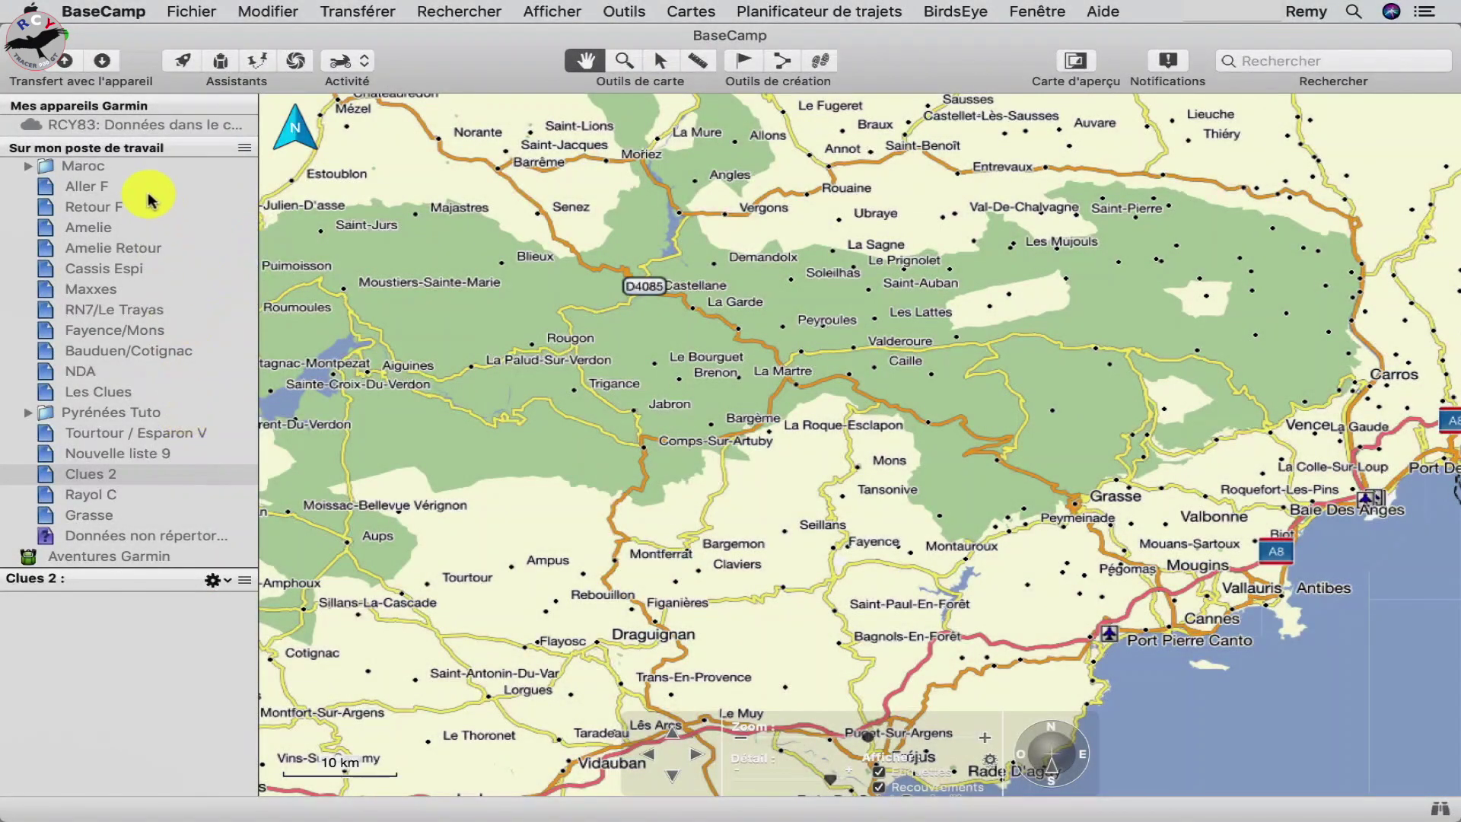
- Display all of Ma collection and look for the Clues 2 itineraries among its contents
{"action": "scroll", "coordinate": [156, 221], "scroll_direction": "up", "scroll_amount": 10}
{"action": "left_click", "coordinate": [112, 176]}
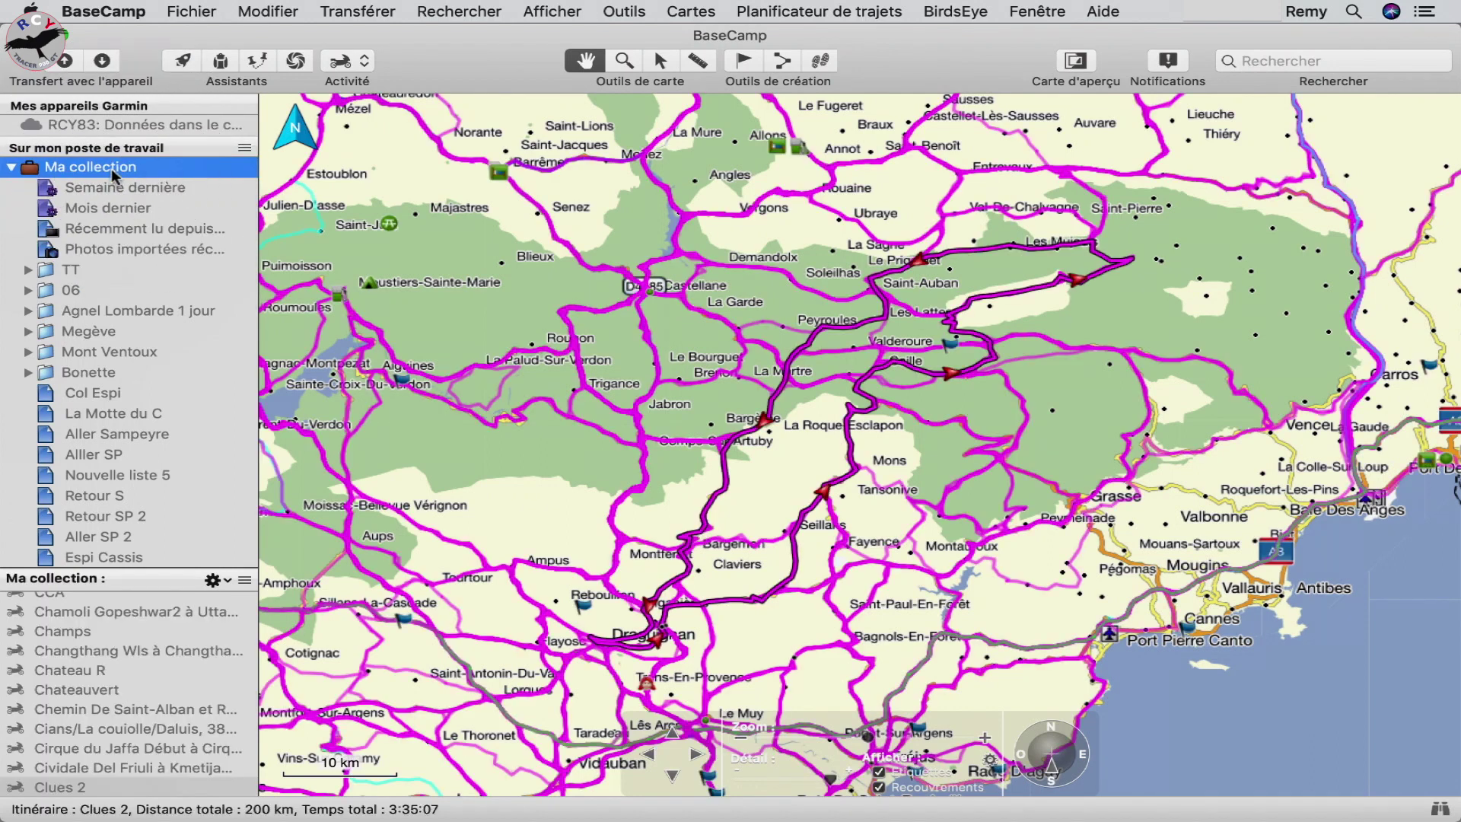
{"action": "scroll", "coordinate": [128, 674], "scroll_direction": "down", "scroll_amount": 5}
{"action": "scroll", "coordinate": [126, 662], "scroll_direction": "up", "scroll_amount": 3}
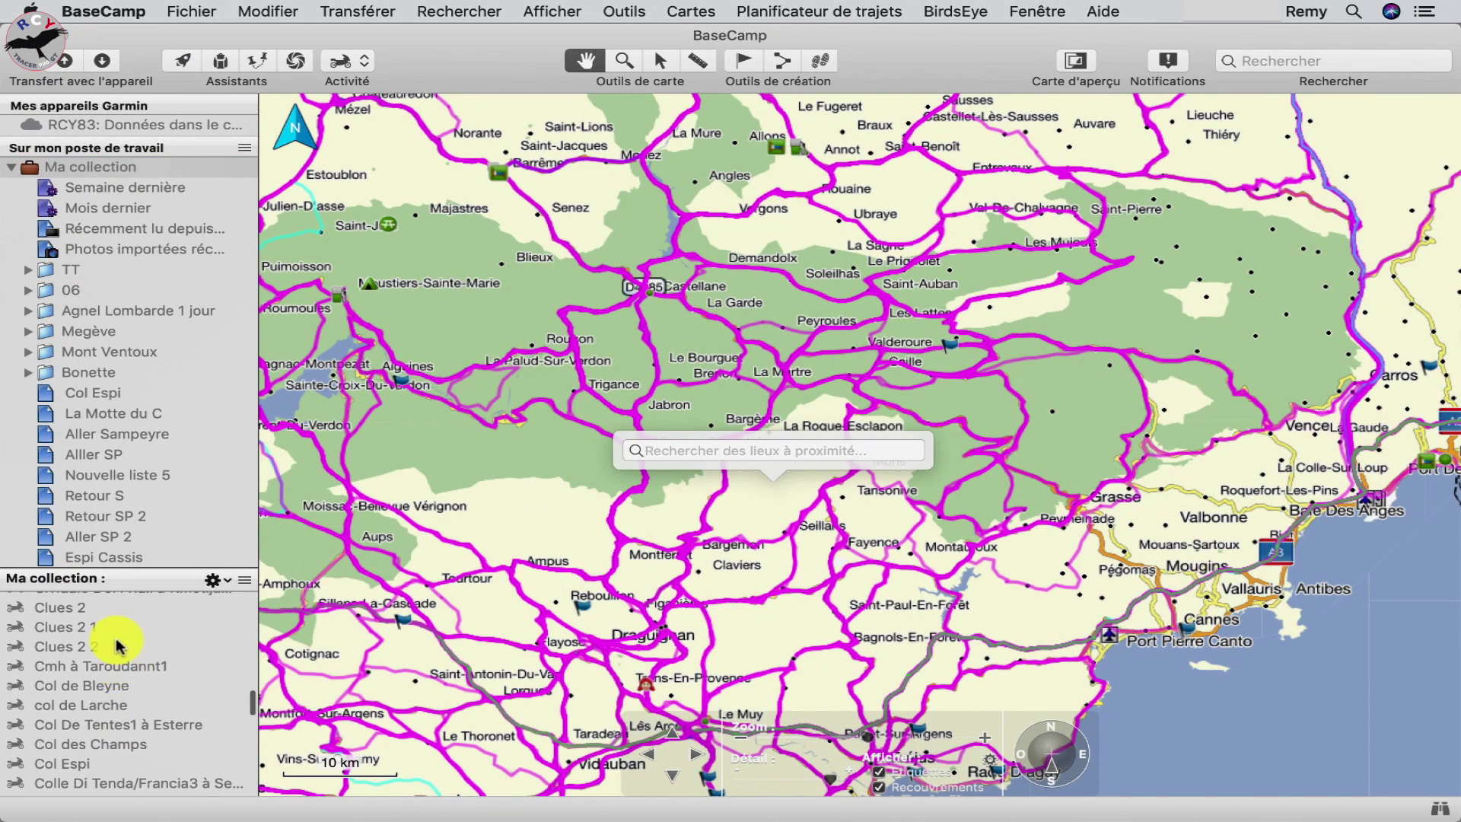
{"action": "left_click_drag", "start_coordinate": [115, 649], "coordinate": [132, 656]}
{"action": "scroll", "coordinate": [132, 661], "scroll_direction": "up", "scroll_amount": 5}
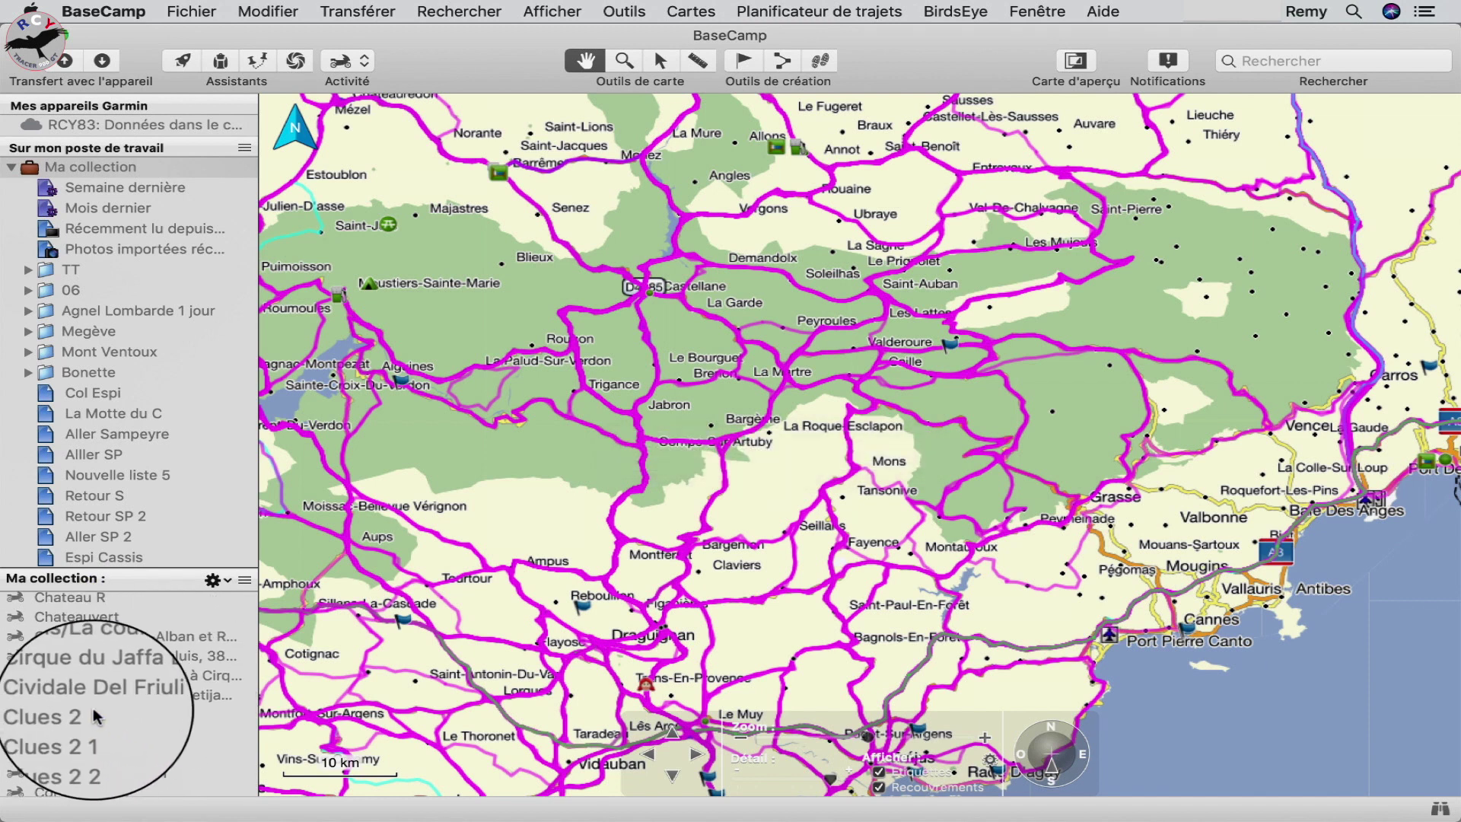
{"action": "left_click", "coordinate": [132, 720]}
- Delete the Clues 2 2 itinerary in the Clues 2 2 list entirely from BaseCamp
{"action": "left_click", "coordinate": [129, 169]}
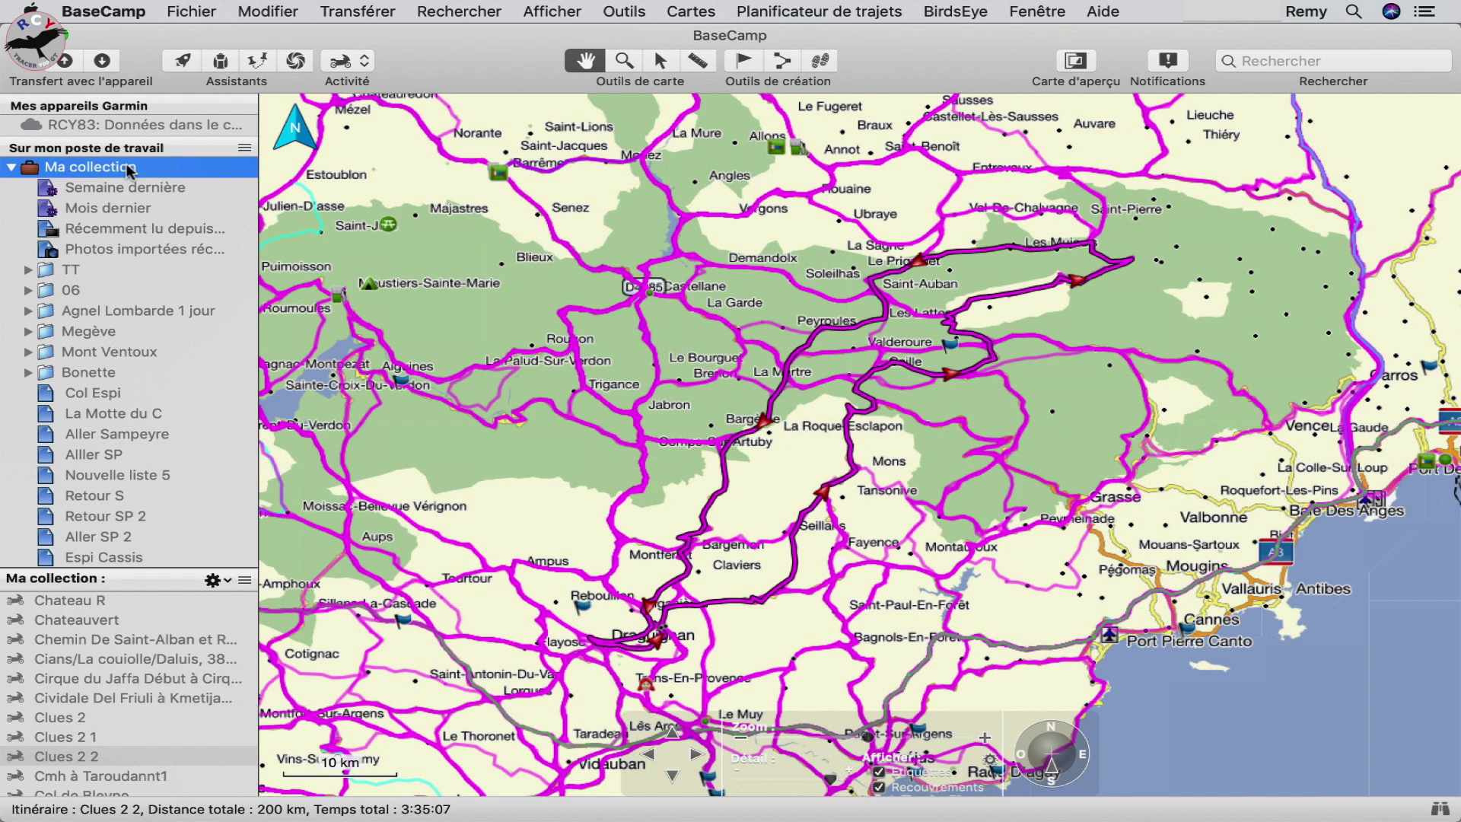
{"action": "scroll", "coordinate": [137, 417], "scroll_direction": "down", "scroll_amount": 5}
{"action": "scroll", "coordinate": [136, 417], "scroll_direction": "down", "scroll_amount": 10}
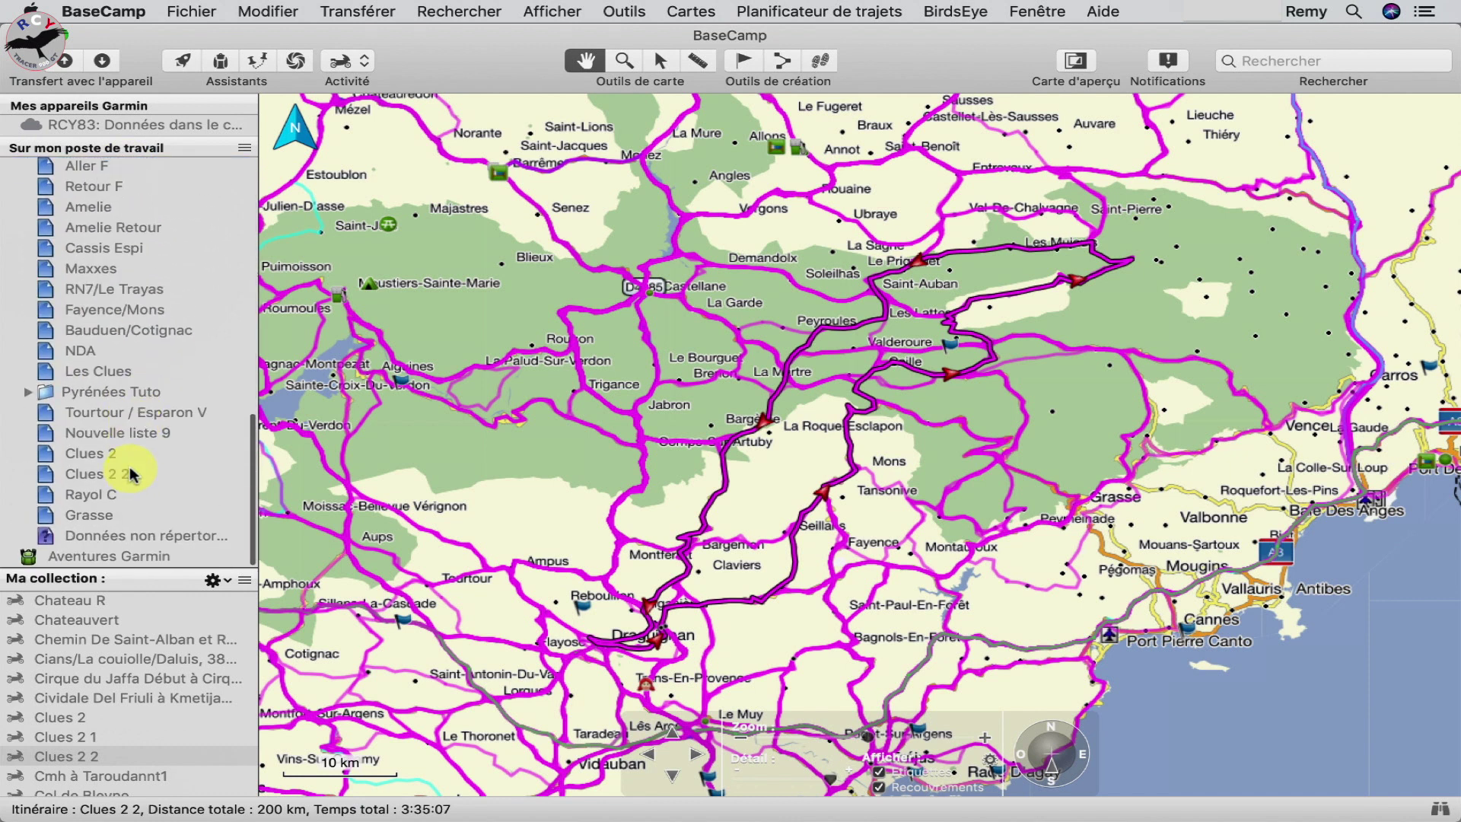
{"action": "left_click", "coordinate": [131, 474]}
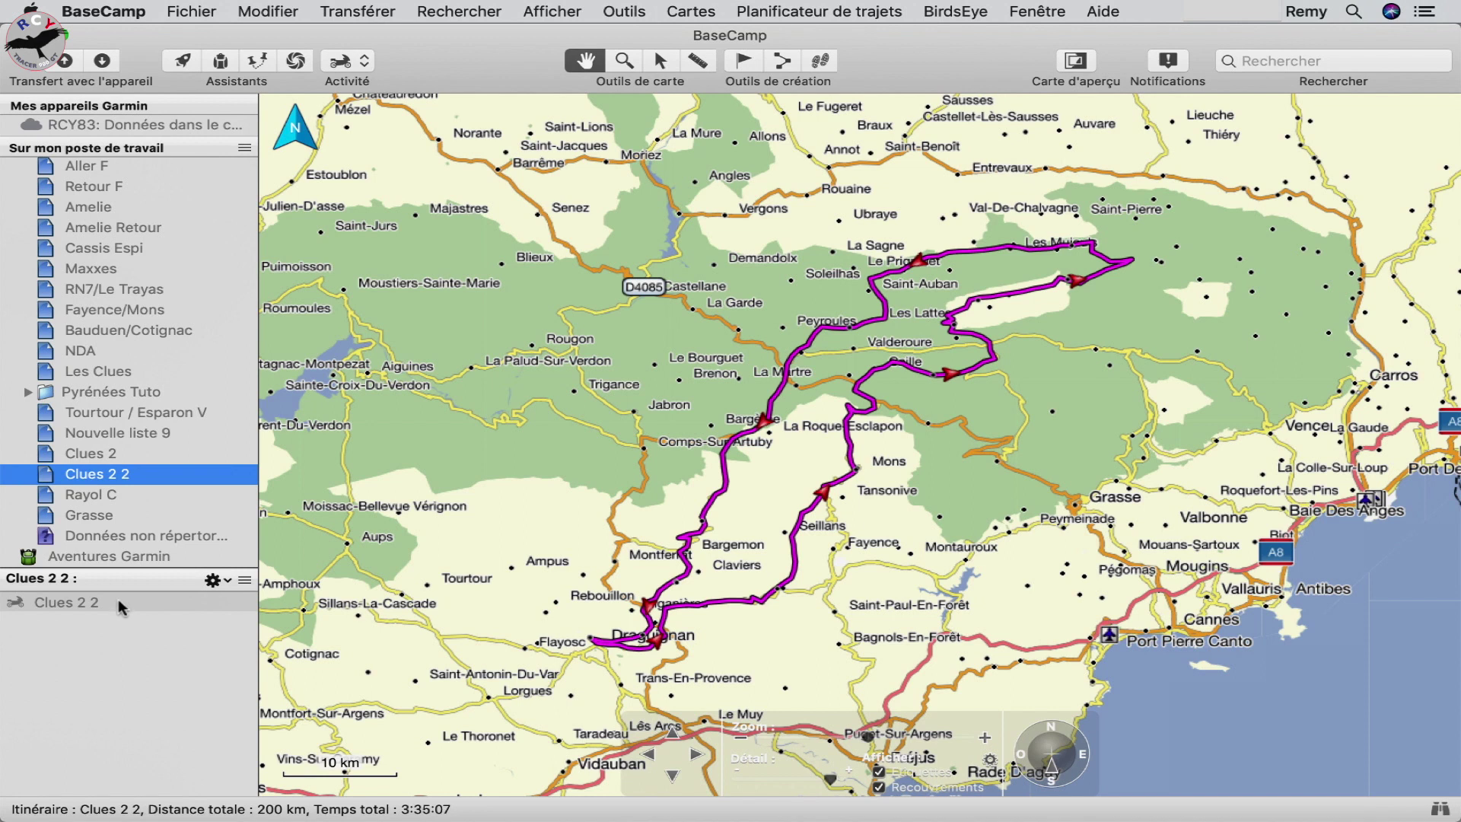
{"action": "left_click", "coordinate": [118, 601]}
{"action": "left_click", "coordinate": [273, 11]}
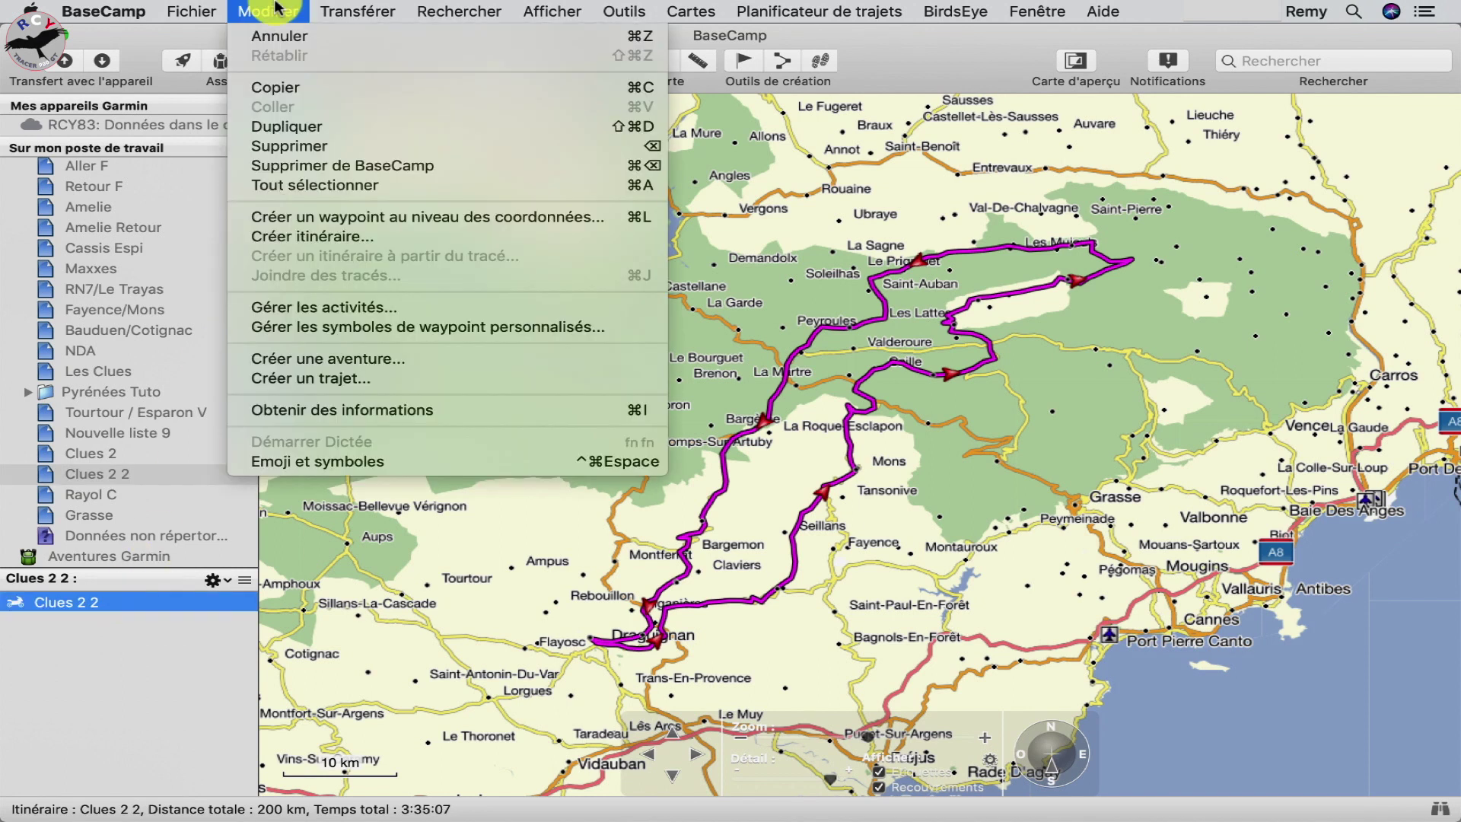
{"action": "left_click", "coordinate": [316, 166]}
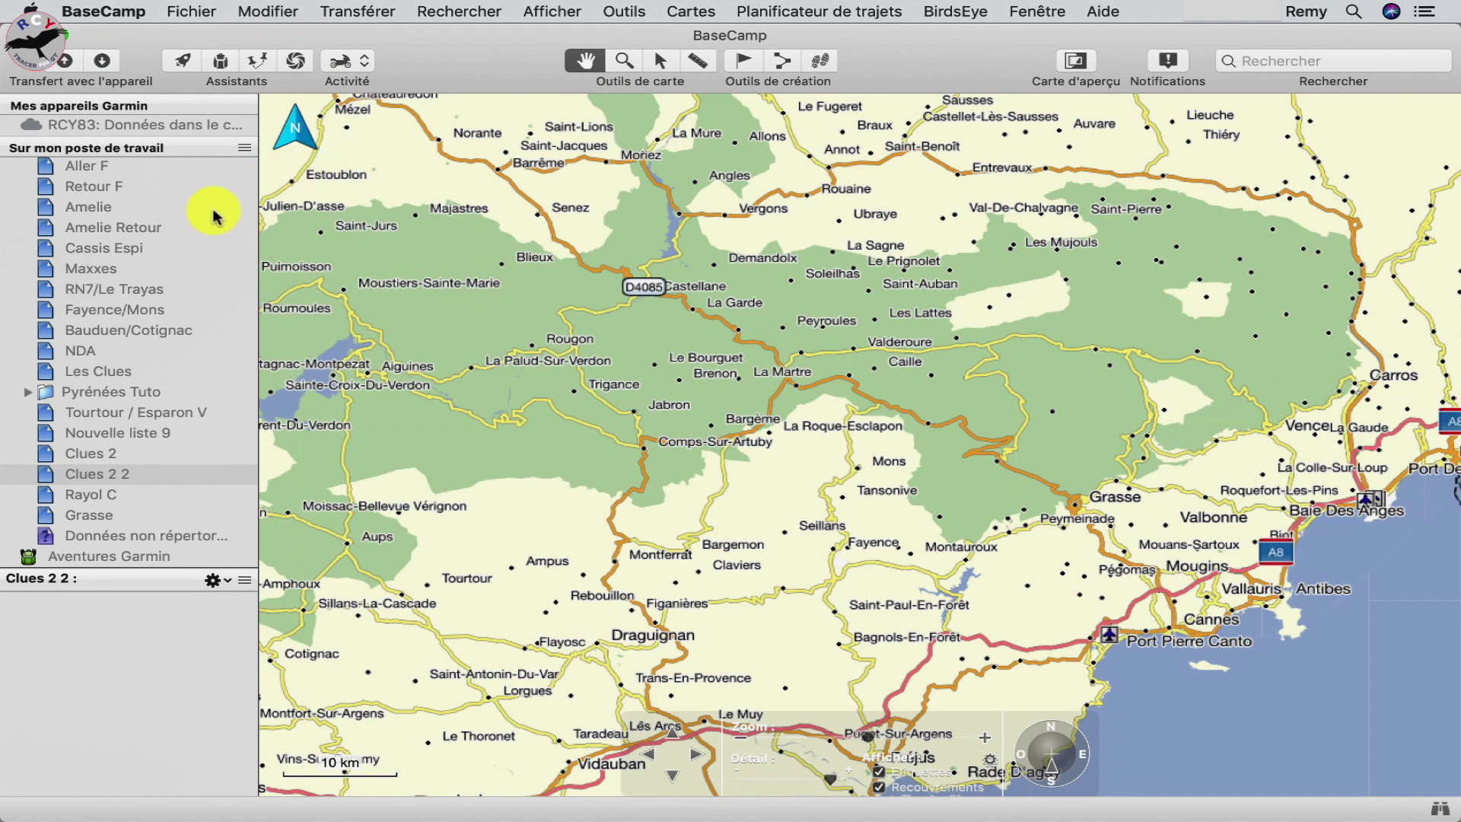
- Check the contents of Ma collection for the deleted Clues 2 2 itinerary
{"action": "scroll", "coordinate": [210, 215], "scroll_direction": "up", "scroll_amount": 10}
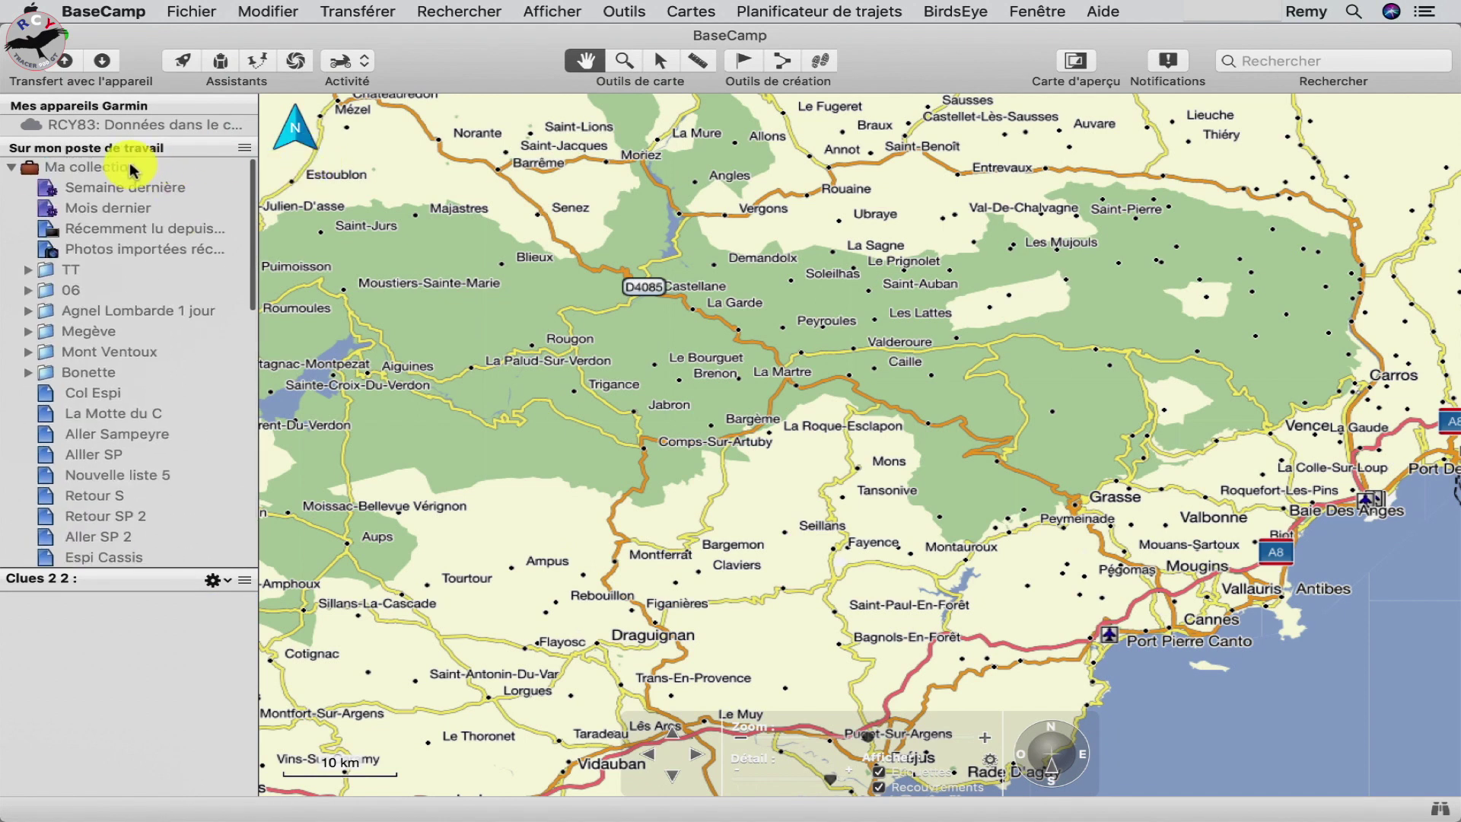
{"action": "left_click", "coordinate": [132, 169]}
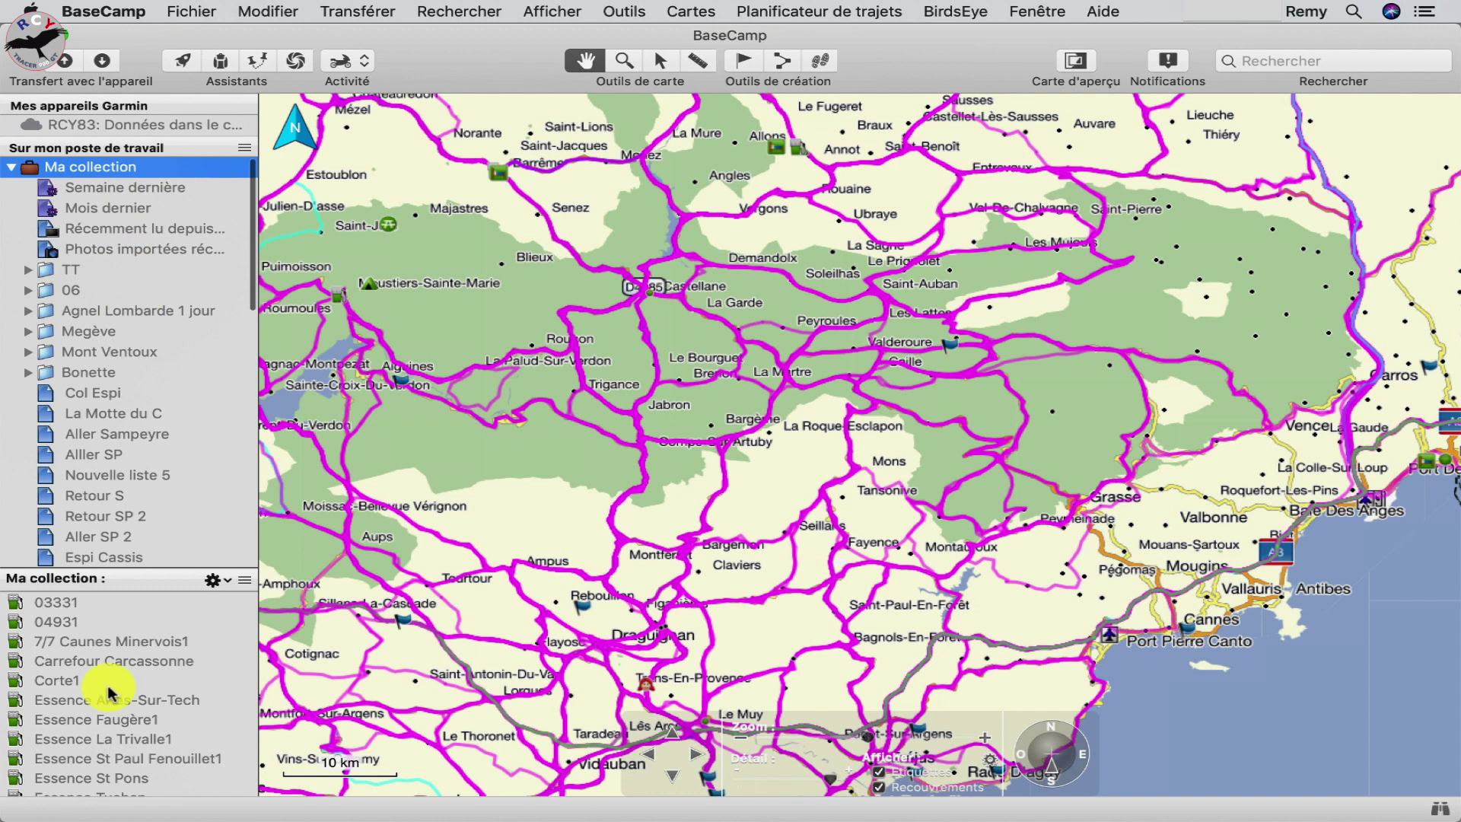
{"action": "scroll", "coordinate": [109, 691], "scroll_direction": "down", "scroll_amount": 1}
{"action": "scroll", "coordinate": [108, 691], "scroll_direction": "up", "scroll_amount": 1}
{"action": "left_click_drag", "start_coordinate": [250, 607], "coordinate": [255, 693]}
{"action": "scroll", "coordinate": [251, 688], "scroll_direction": "down", "scroll_amount": 10}
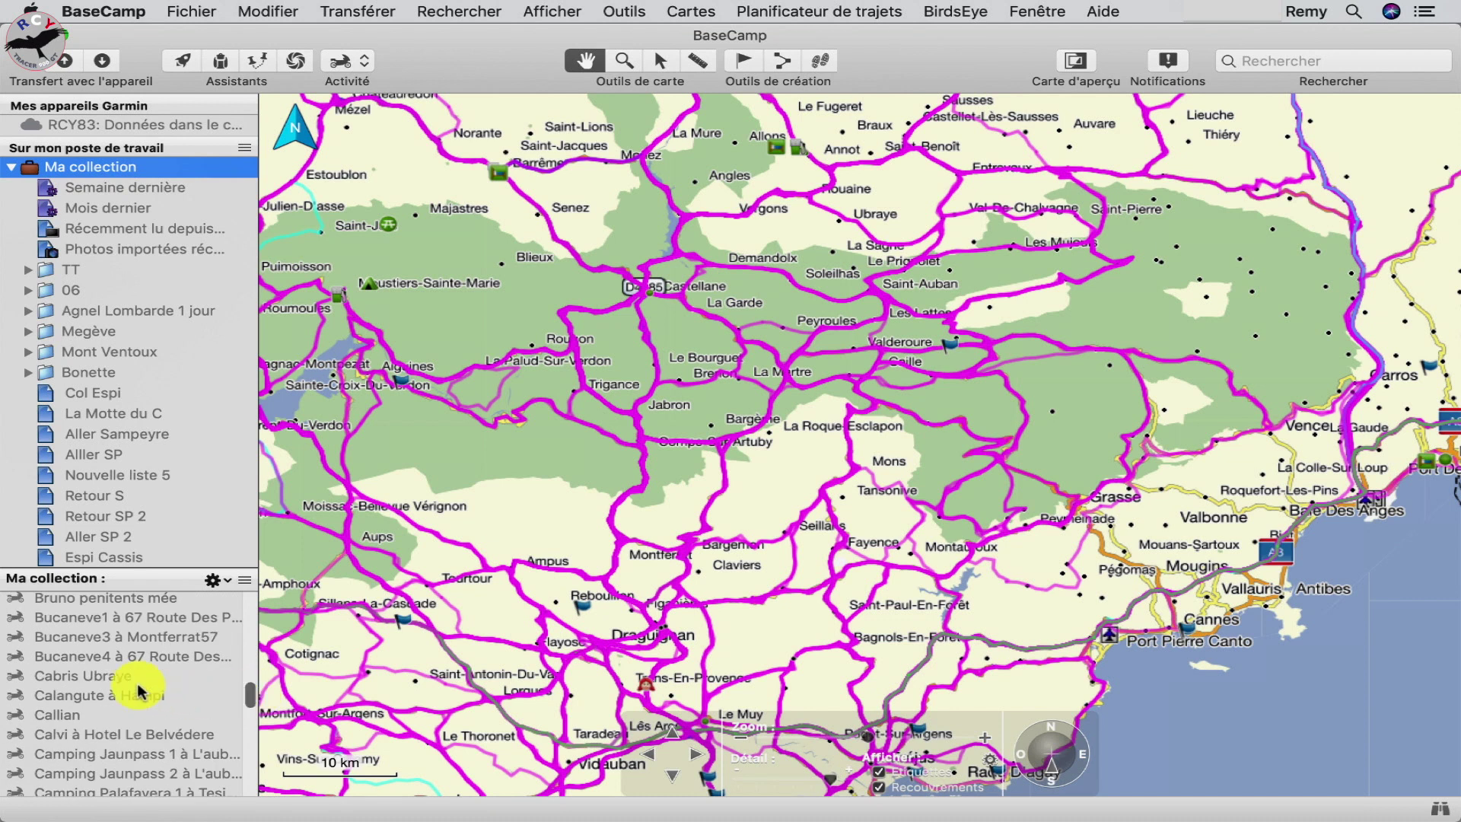
{"action": "scroll", "coordinate": [139, 691], "scroll_direction": "down", "scroll_amount": 15}
{"action": "scroll", "coordinate": [139, 691], "scroll_direction": "down", "scroll_amount": 15}
{"action": "scroll", "coordinate": [139, 690], "scroll_direction": "up", "scroll_amount": 1}
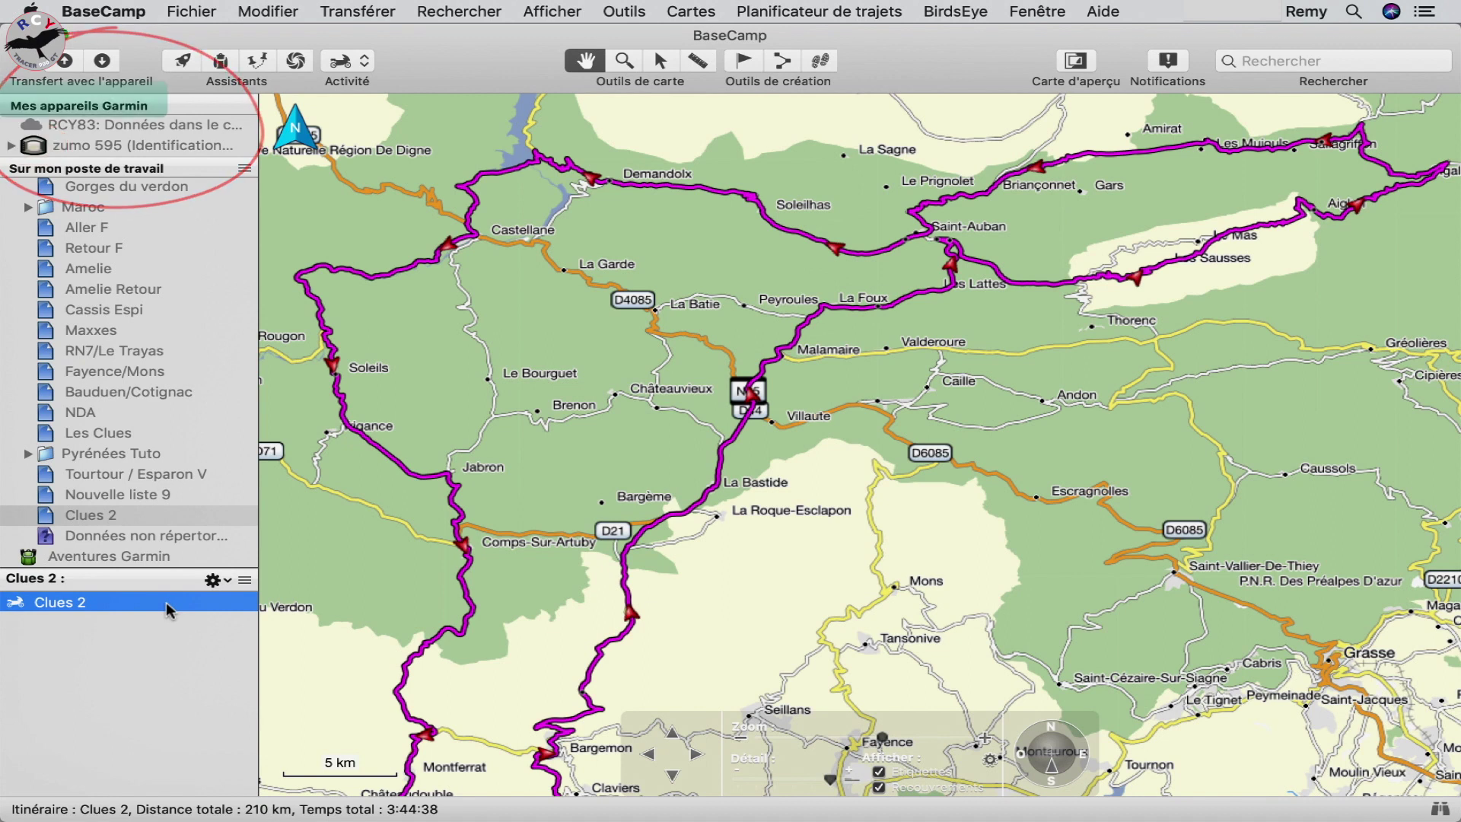
- Select the Clues 2 itinerary and open its transfer to the Garmin device
{"action": "left_click", "coordinate": [168, 603]}
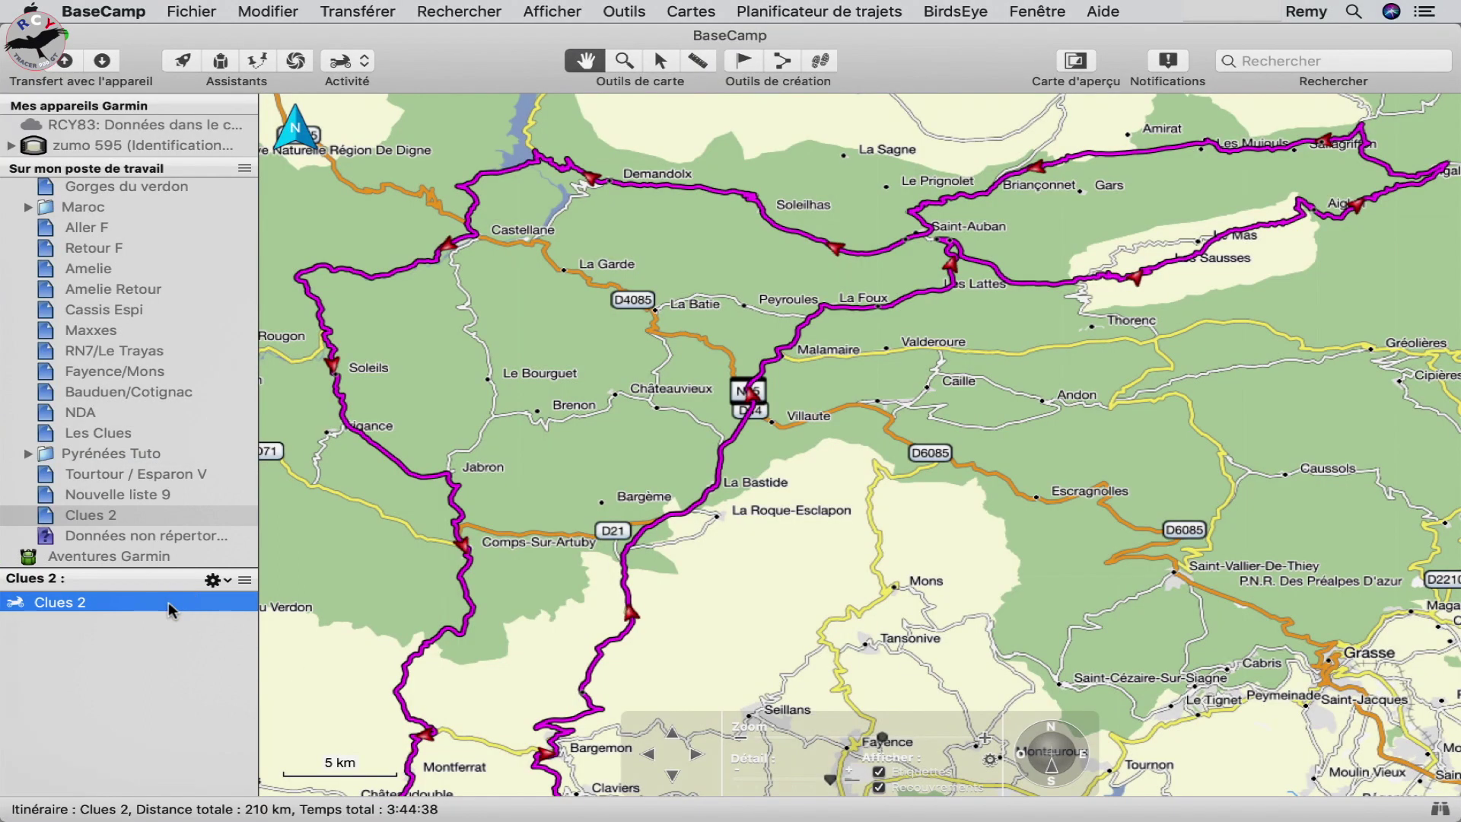
{"action": "left_click", "coordinate": [450, 91]}
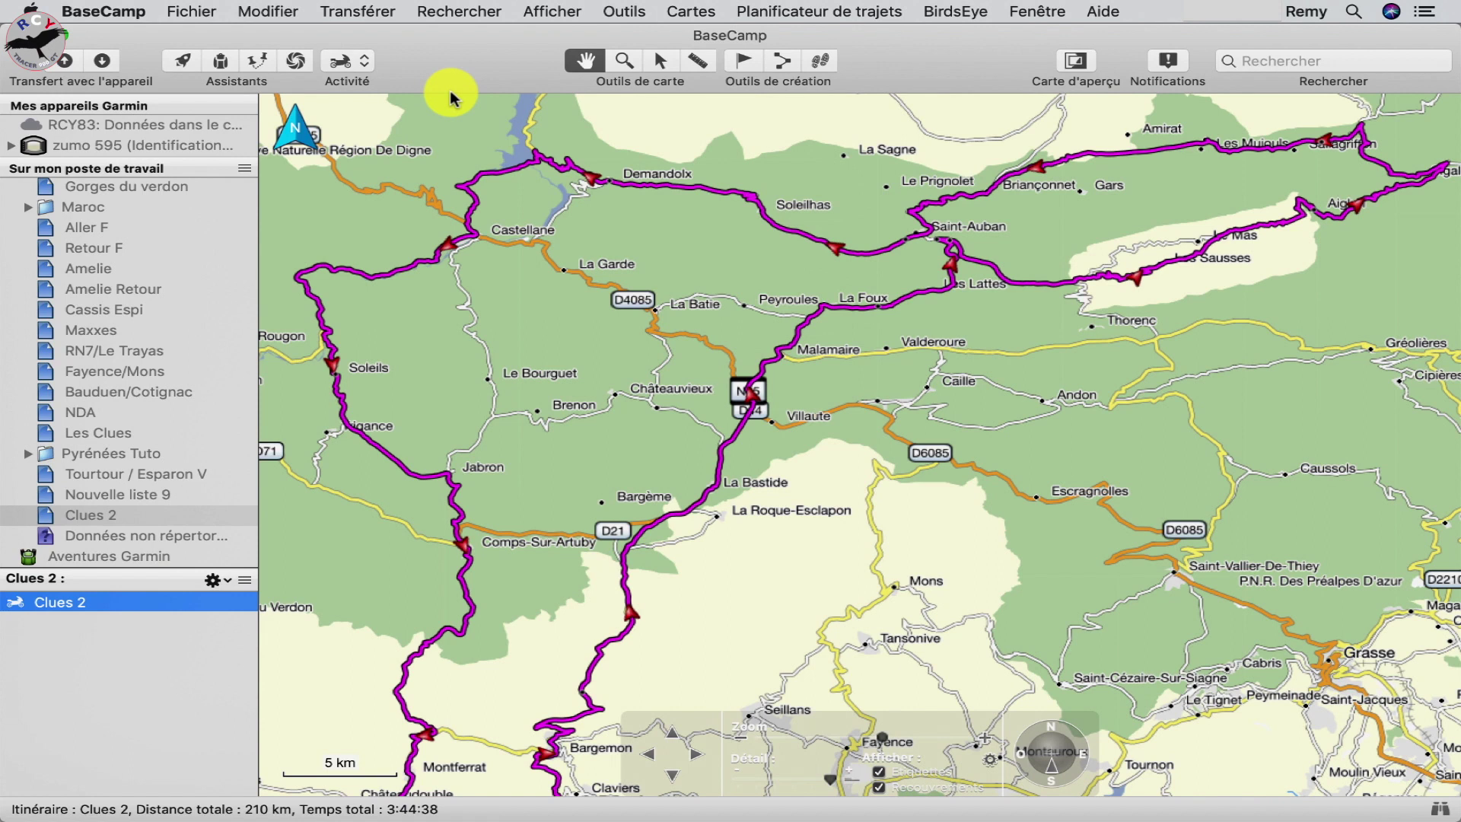
{"action": "left_click", "coordinate": [358, 11]}
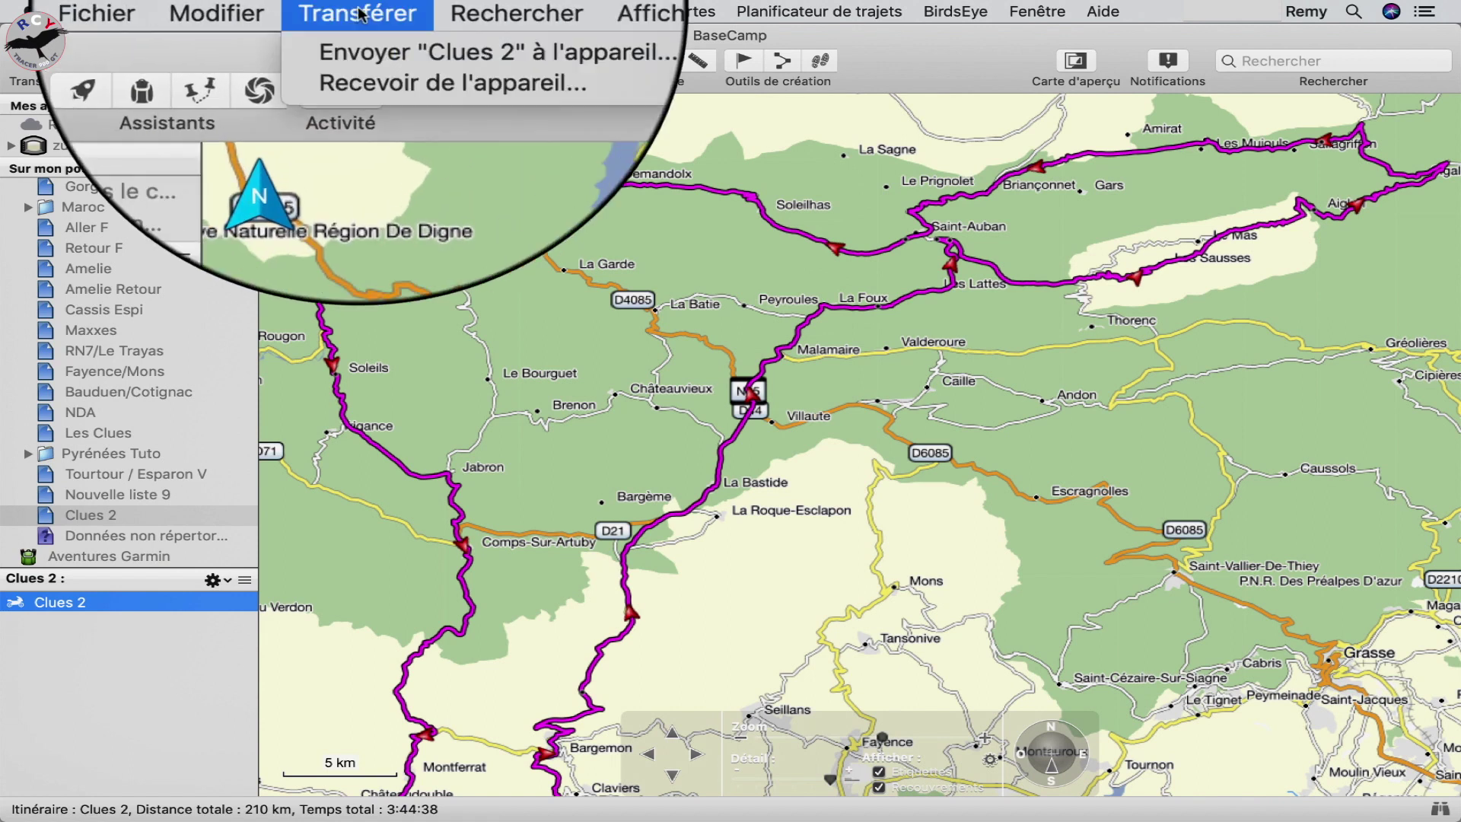
{"action": "key", "text": "Down"}
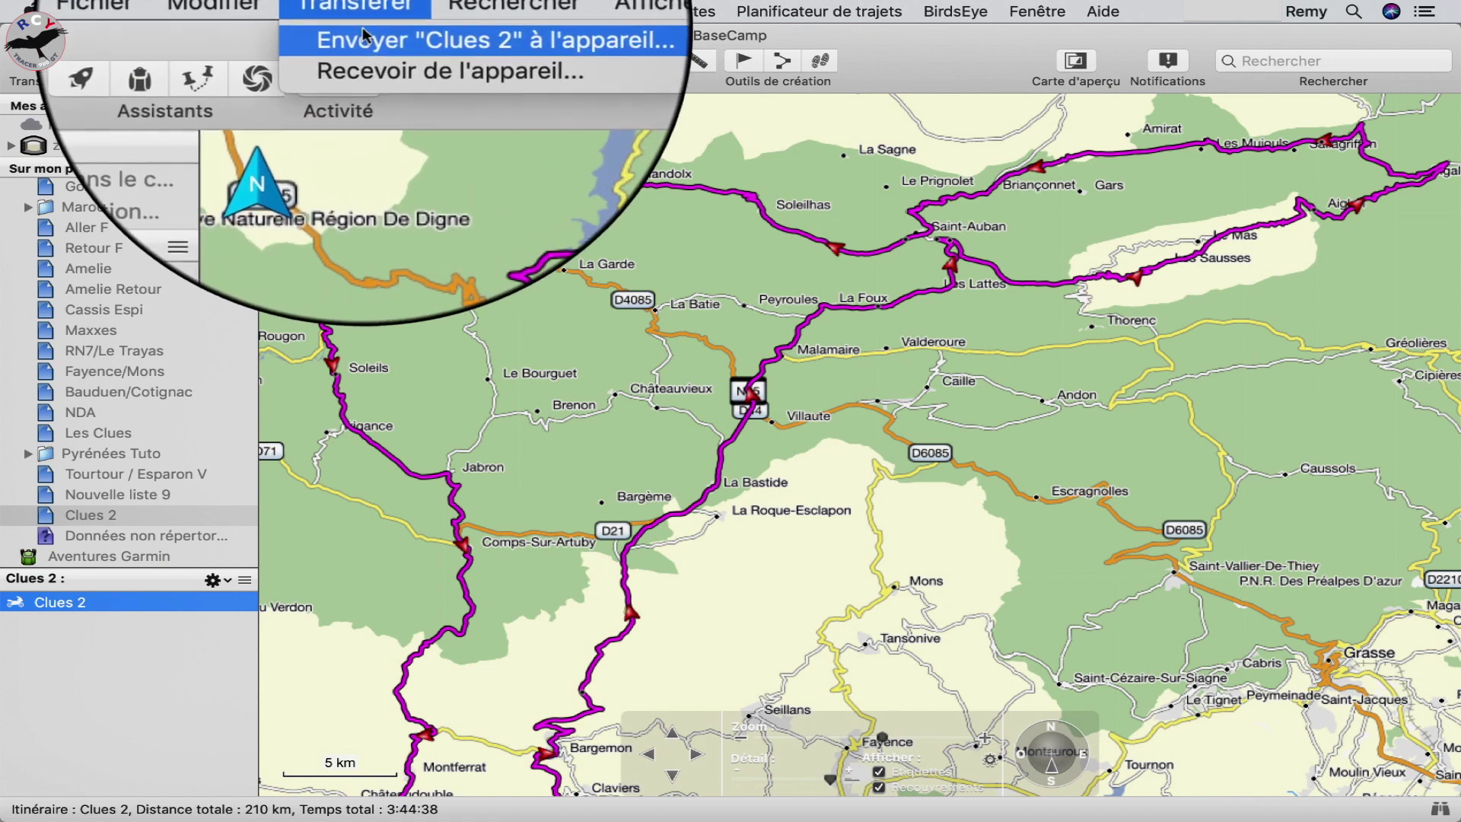
{"action": "left_click", "coordinate": [363, 32]}
{"action": "left_click", "coordinate": [498, 178]}
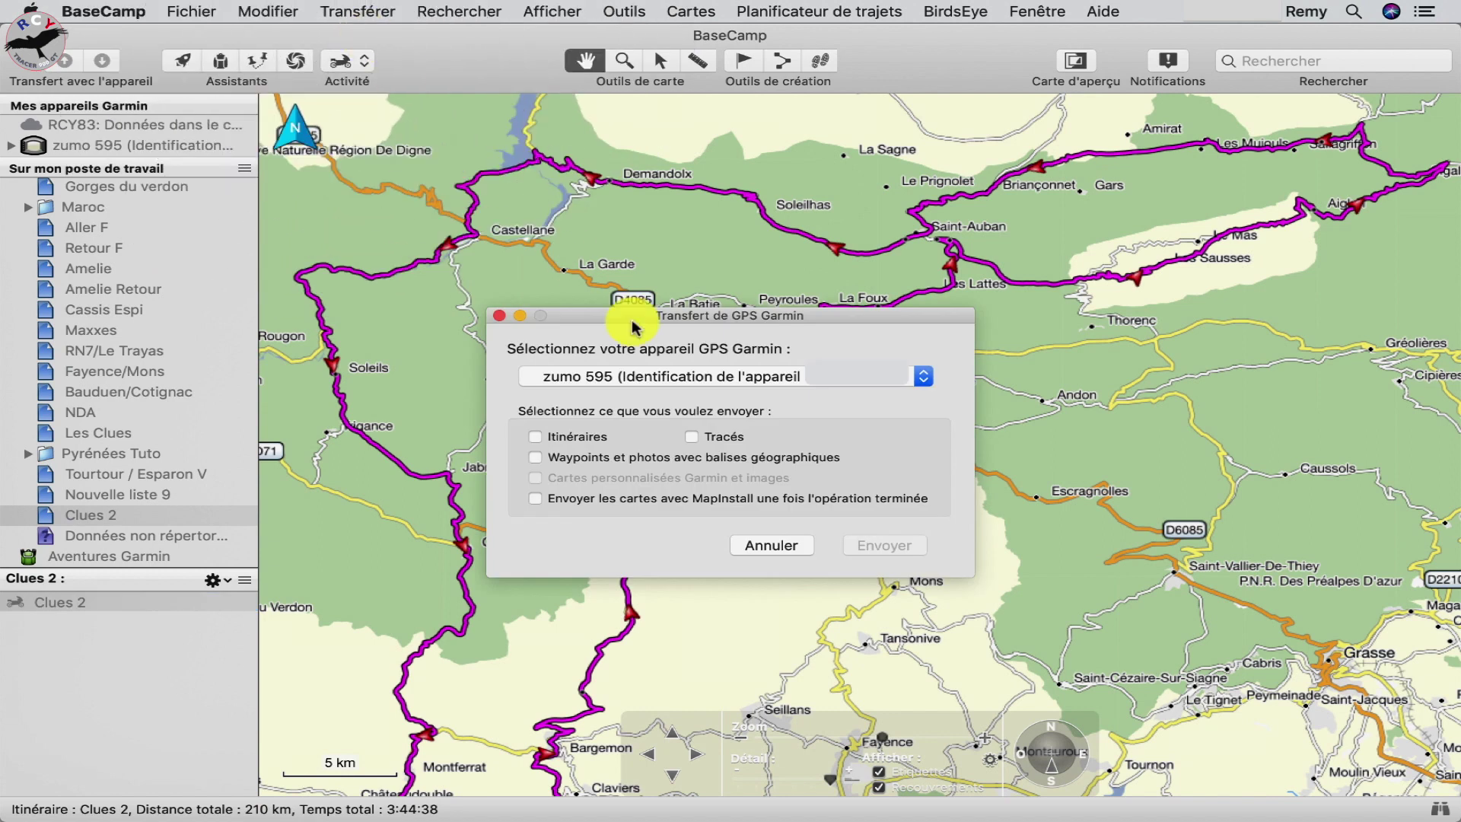
- Choose the zumo 595 as target, include only Itinéraires, send the data and close the finished transfer
{"action": "left_click", "coordinate": [675, 378]}
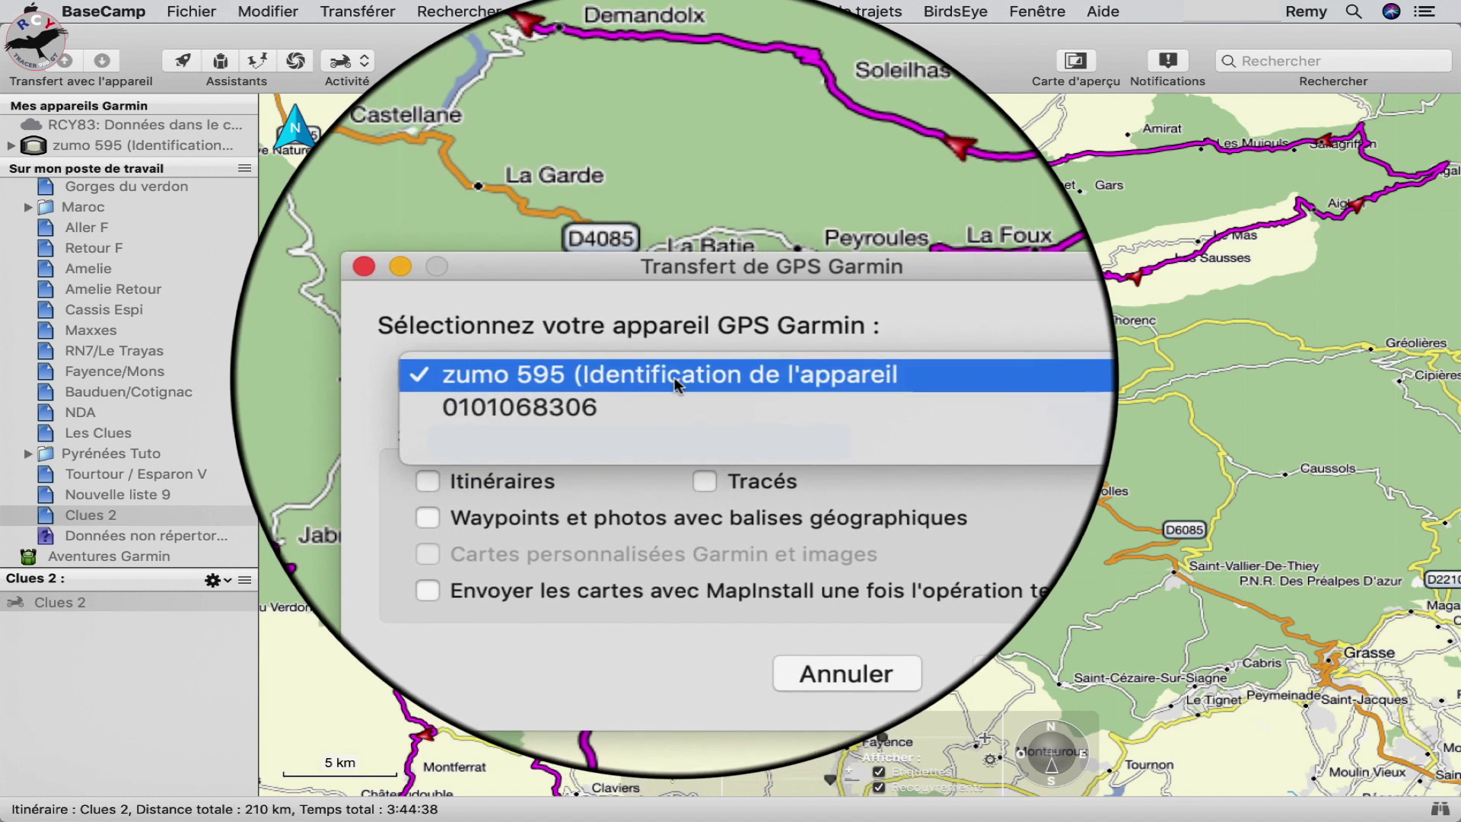
{"action": "left_click", "coordinate": [674, 376]}
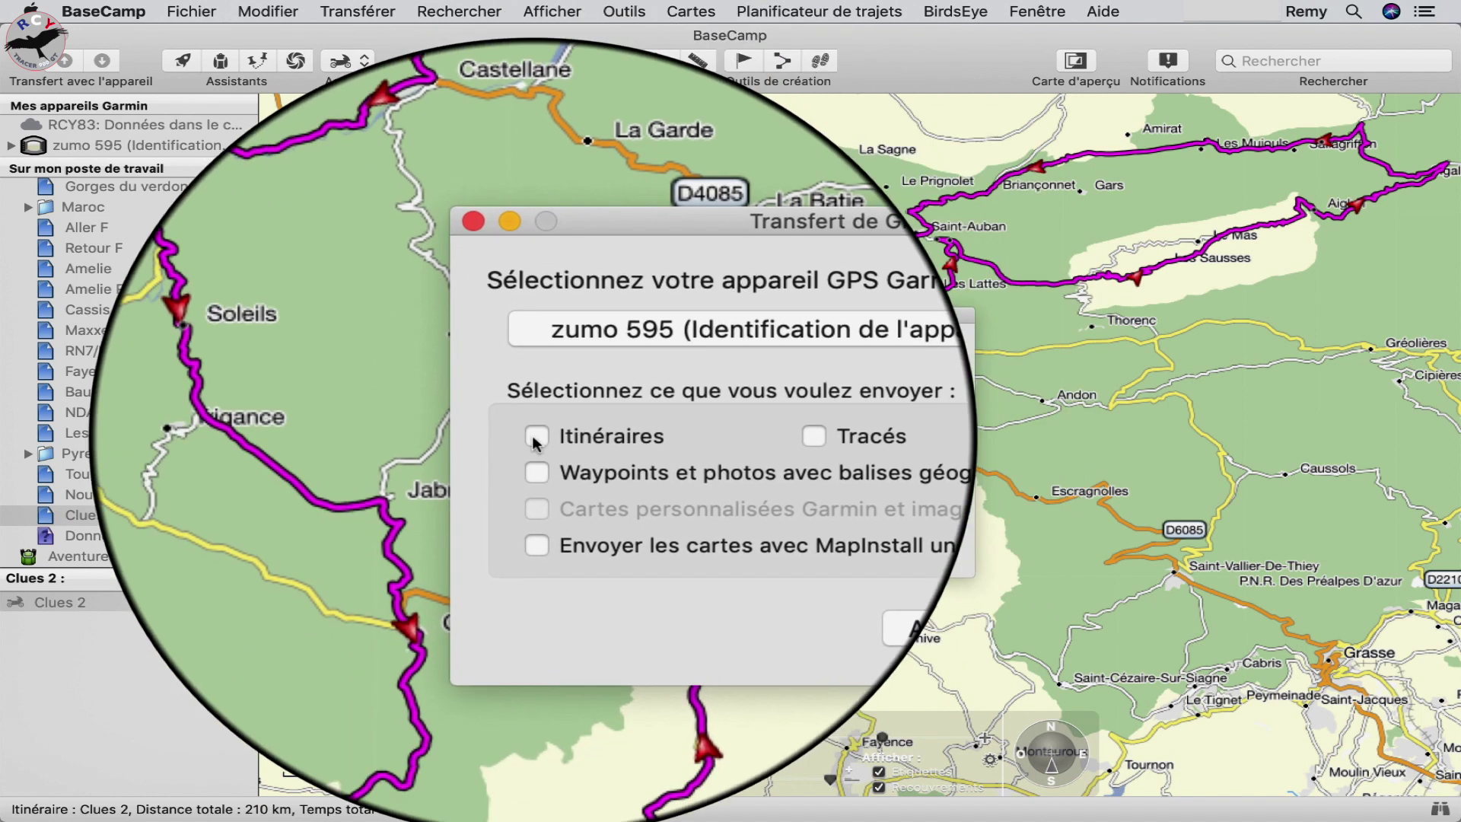
{"action": "left_click", "coordinate": [535, 438]}
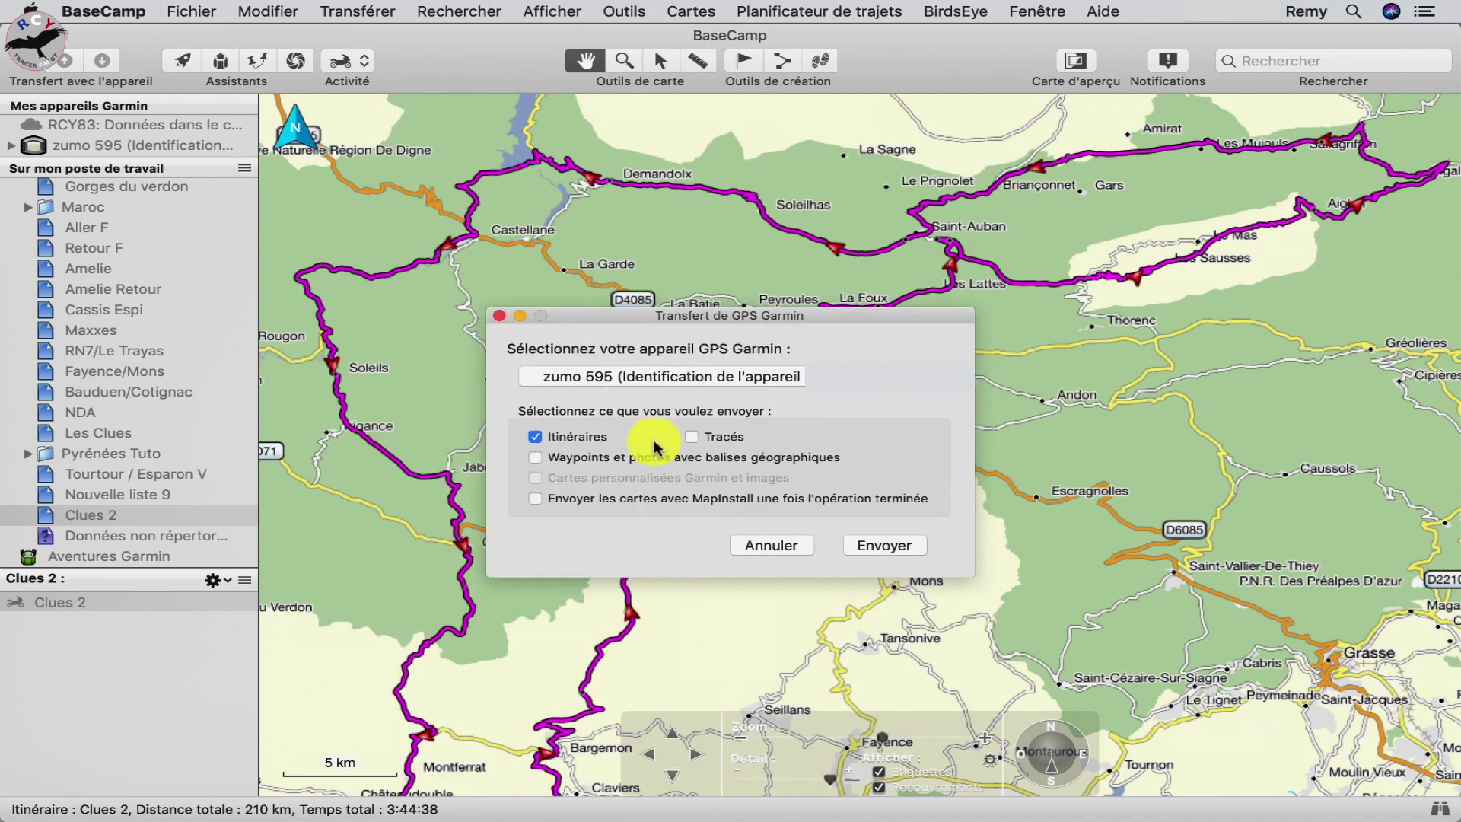
{"action": "left_click", "coordinate": [875, 548]}
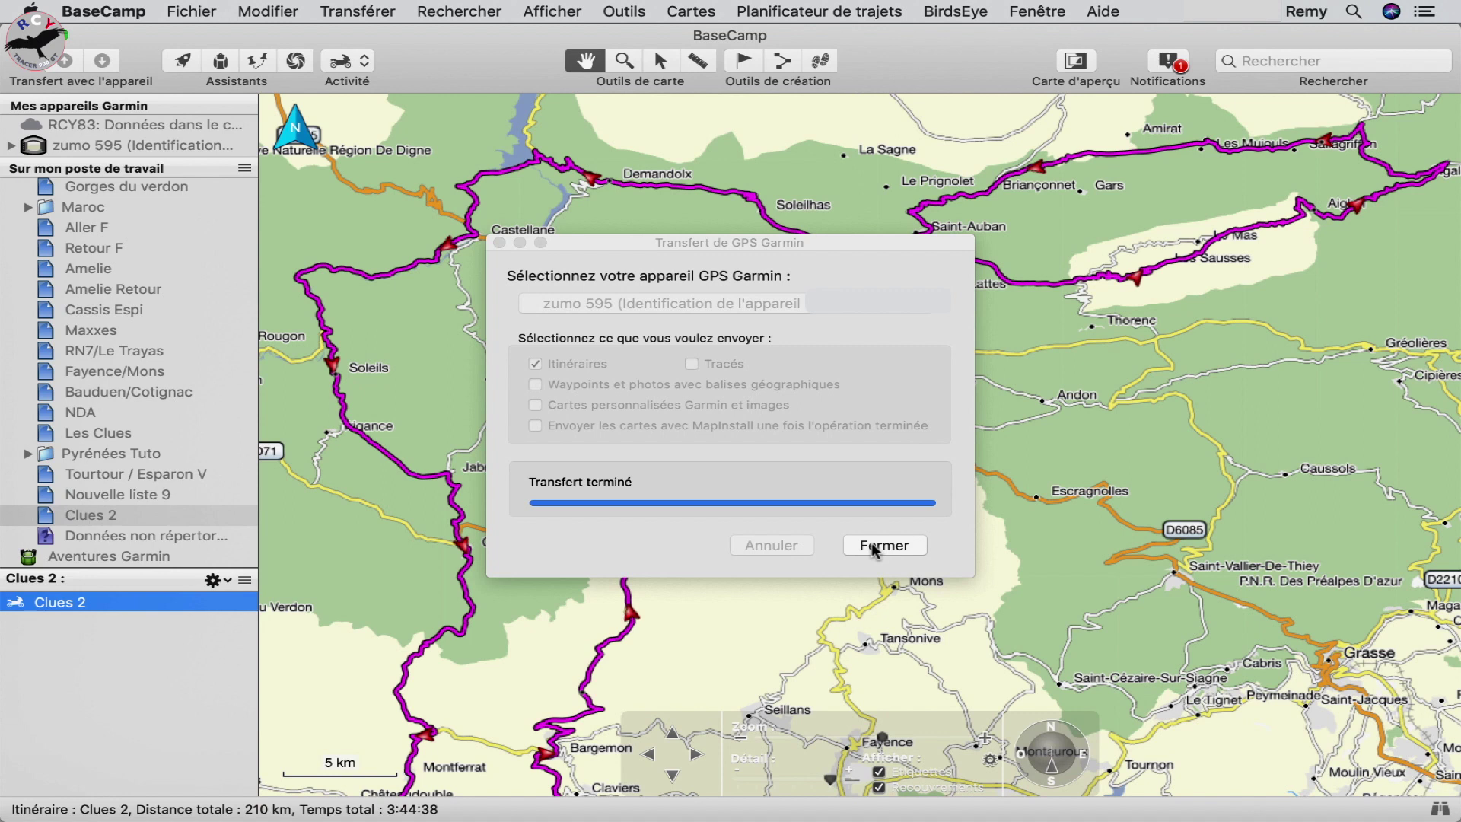
{"action": "left_click", "coordinate": [874, 547]}
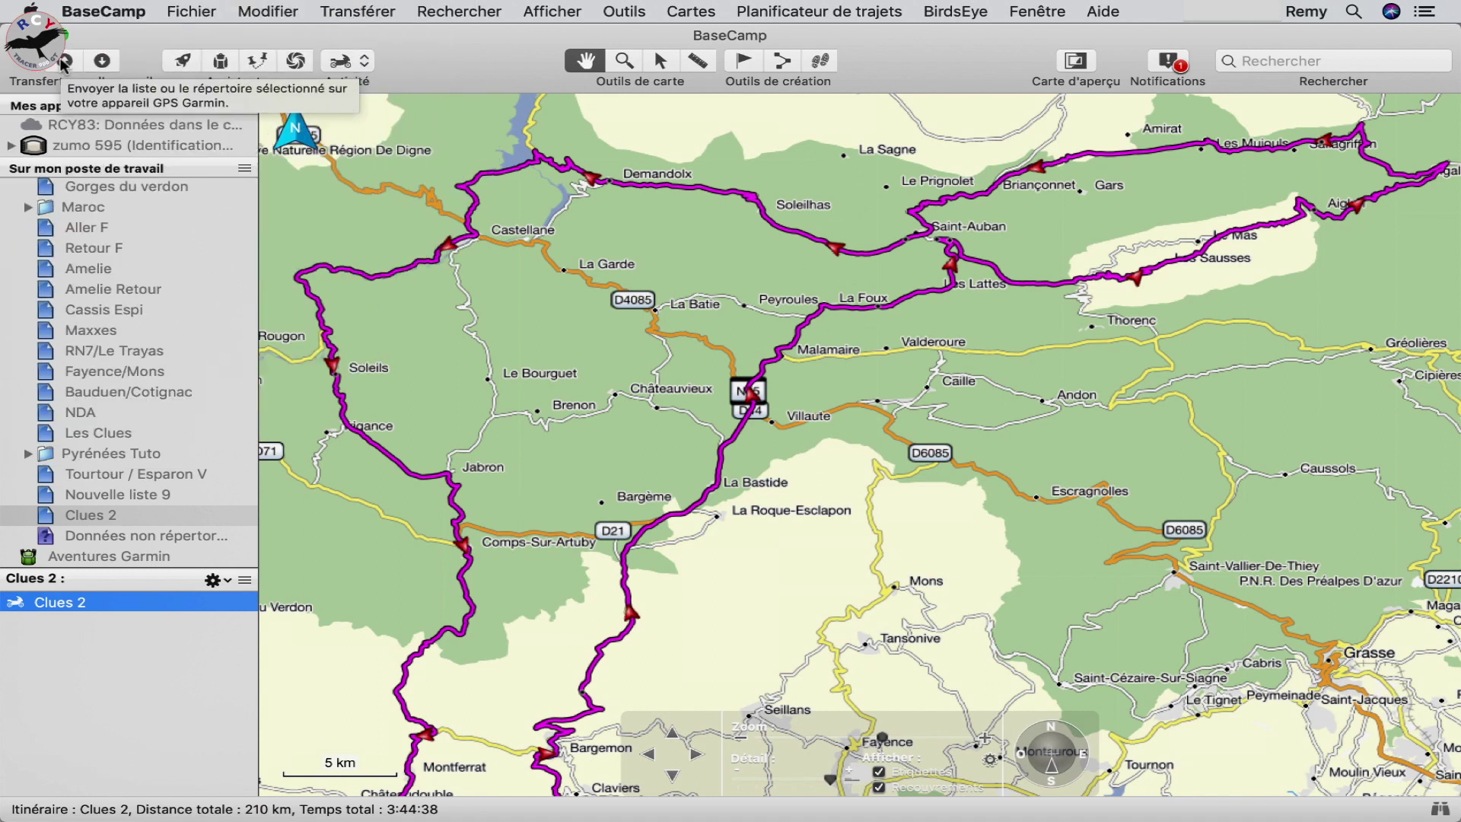
{"action": "right_click", "coordinate": [155, 604]}
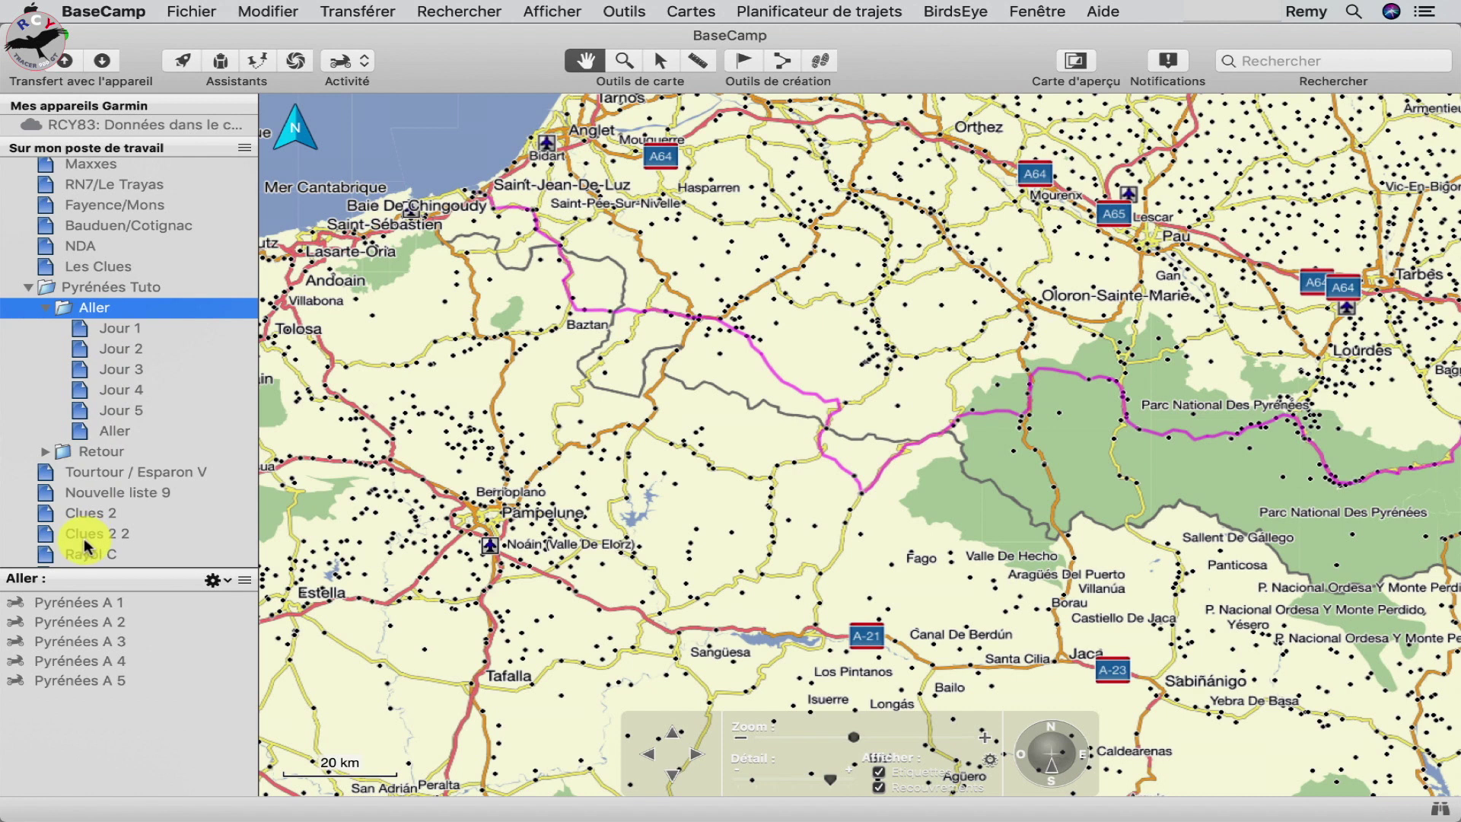
- Select the itineraries Pyrénées A 1 to Pyrénées A 5, then the Aller folder under Pyrénées Tuto, and show the transfer commands
{"action": "left_click", "coordinate": [79, 601]}
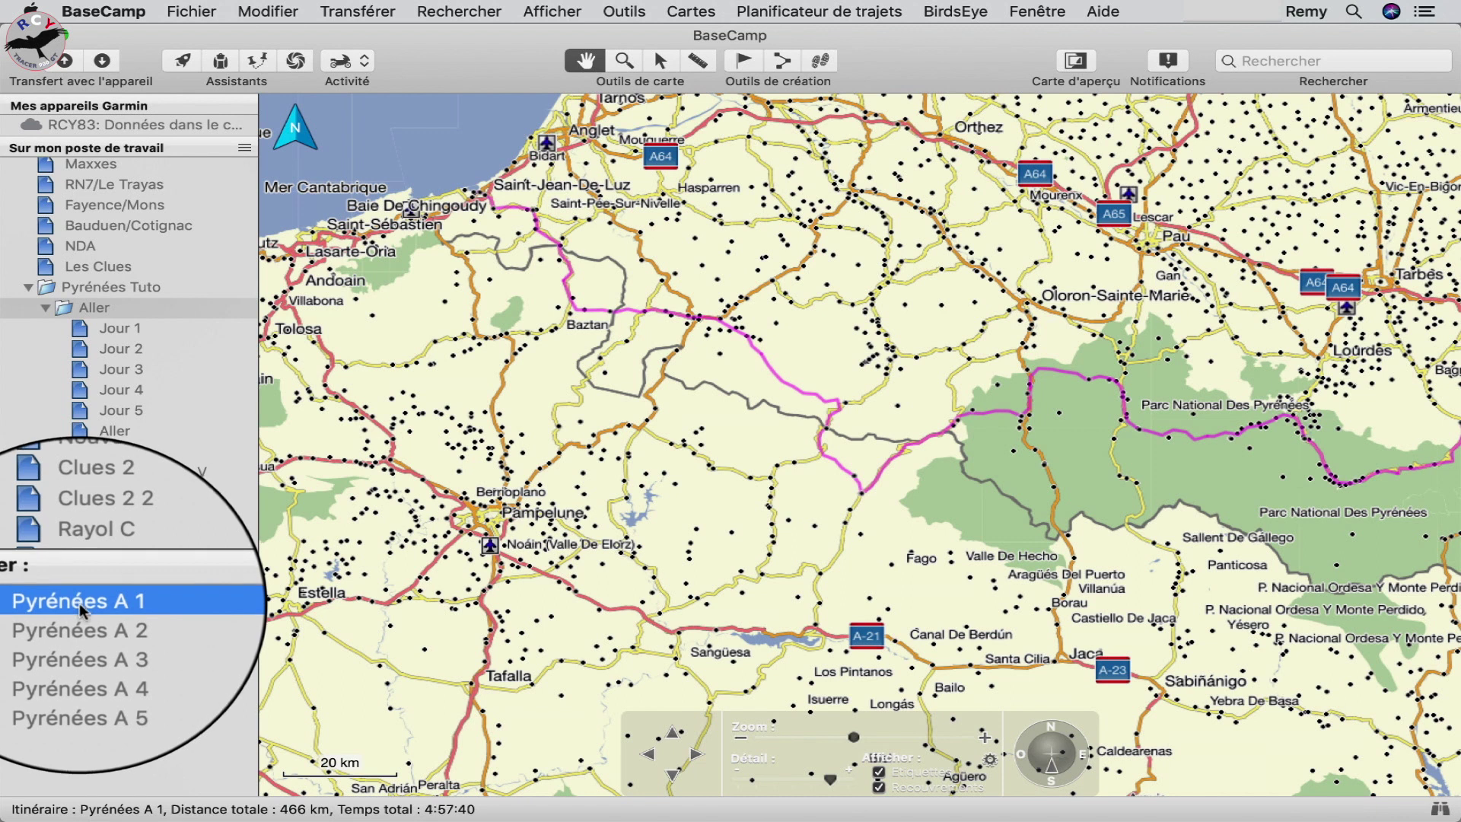
{"action": "left_click", "coordinate": [75, 677], "text": "shift"}
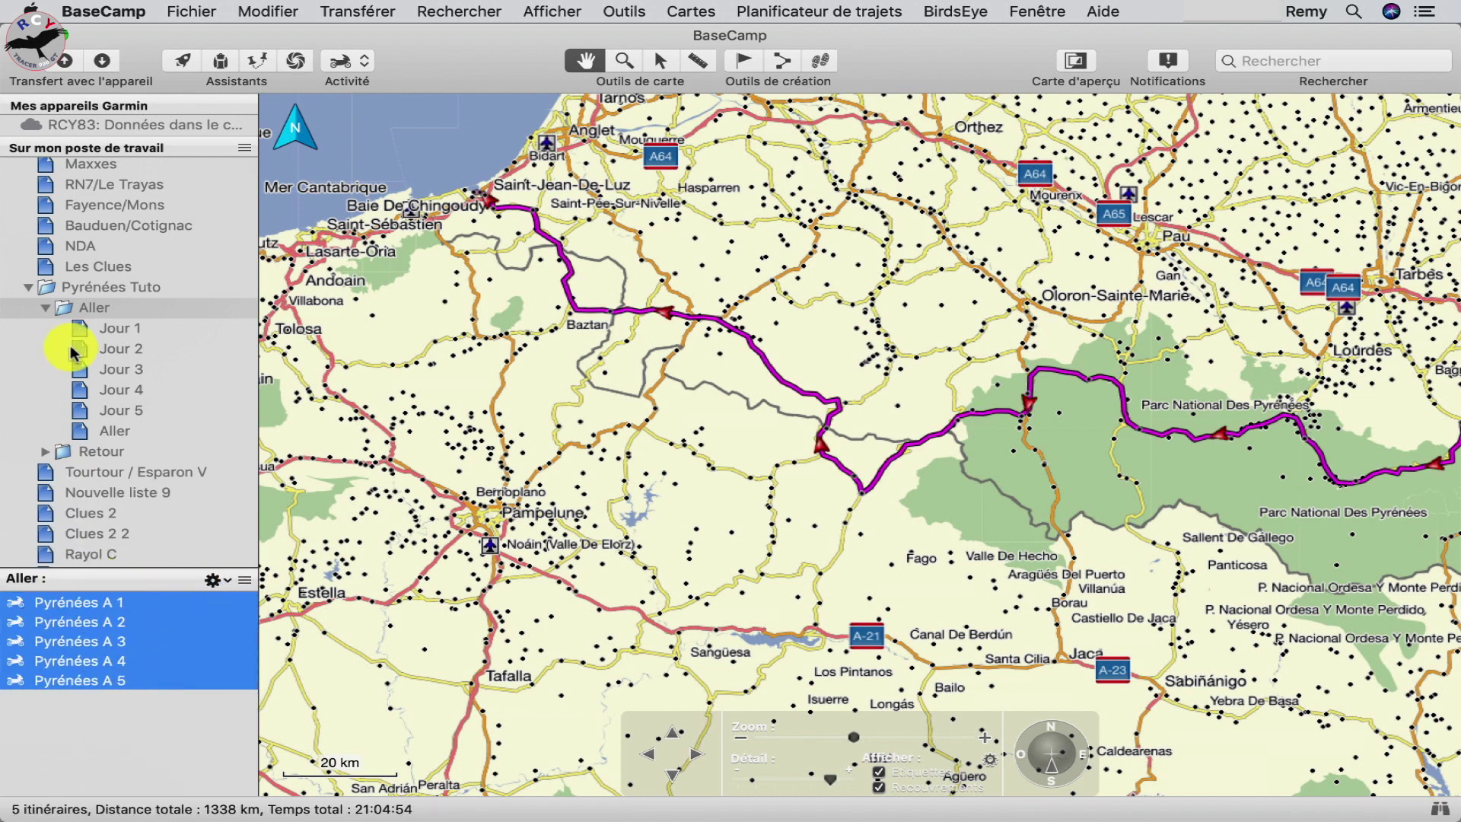
{"action": "left_click", "coordinate": [86, 307]}
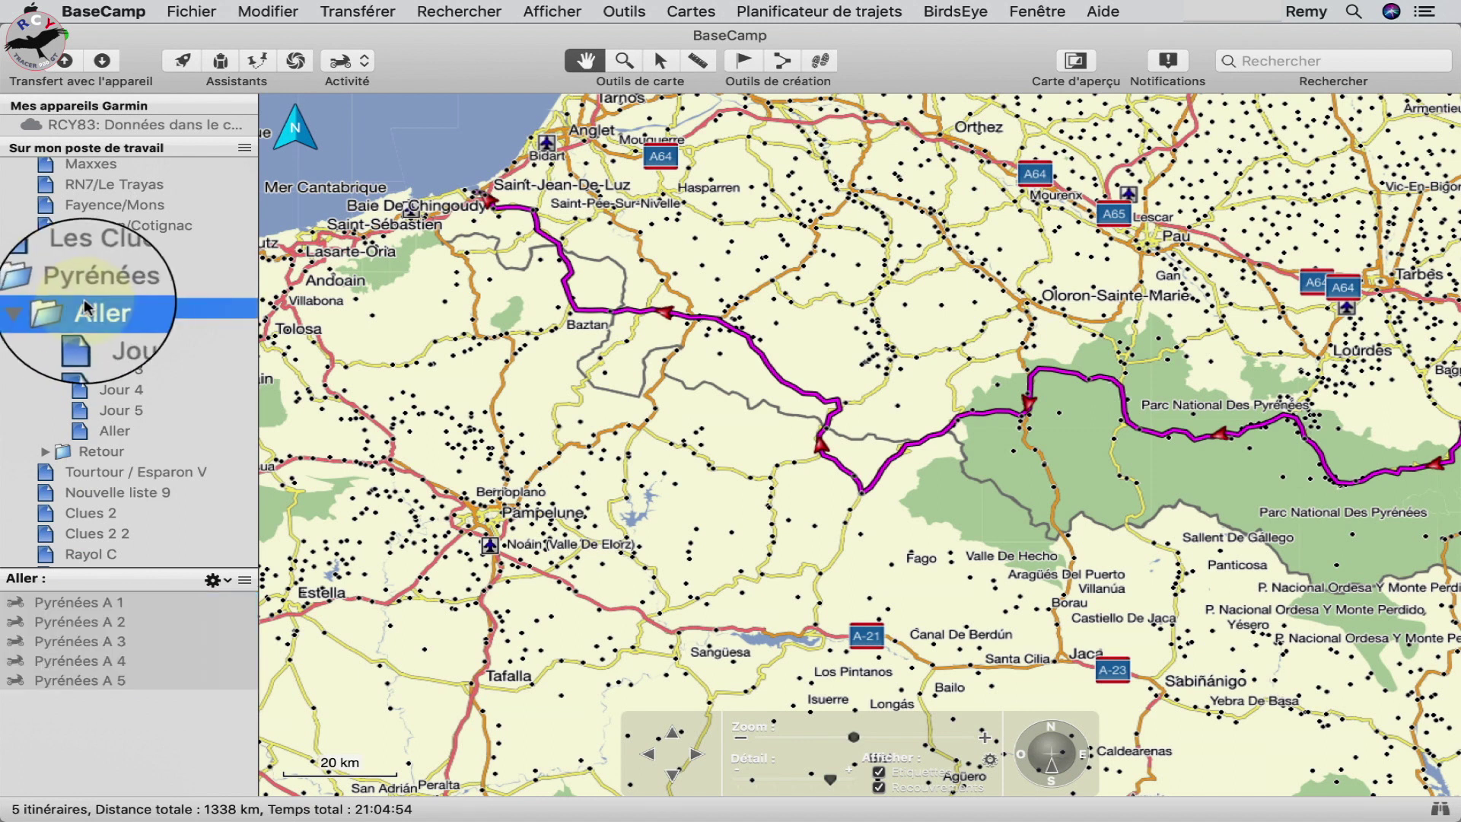
{"action": "left_click", "coordinate": [356, 10]}
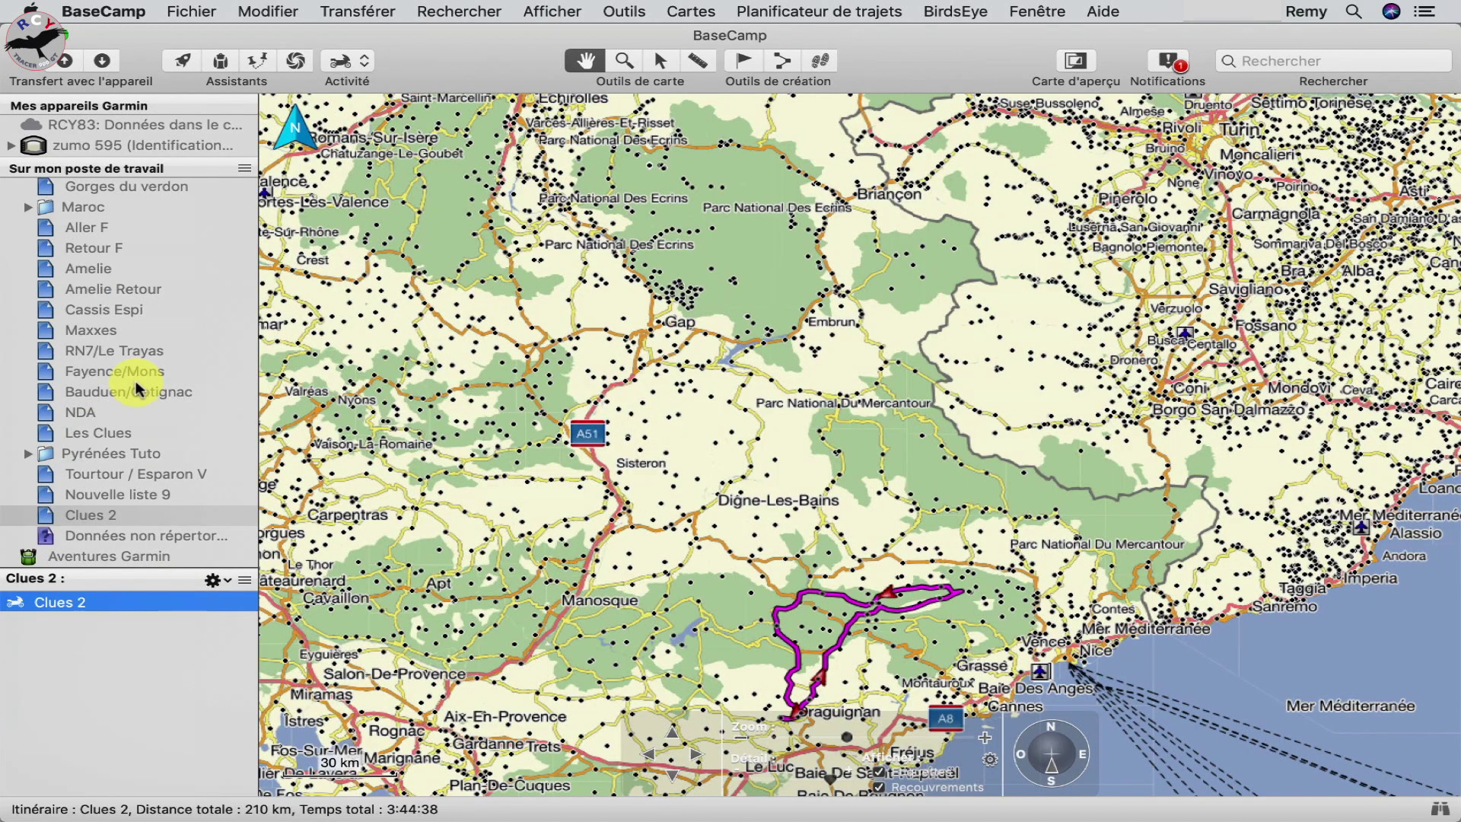
- Select the connected zumo 595, eject it, and show the file commands that include Ejecter
{"action": "left_click", "coordinate": [110, 147]}
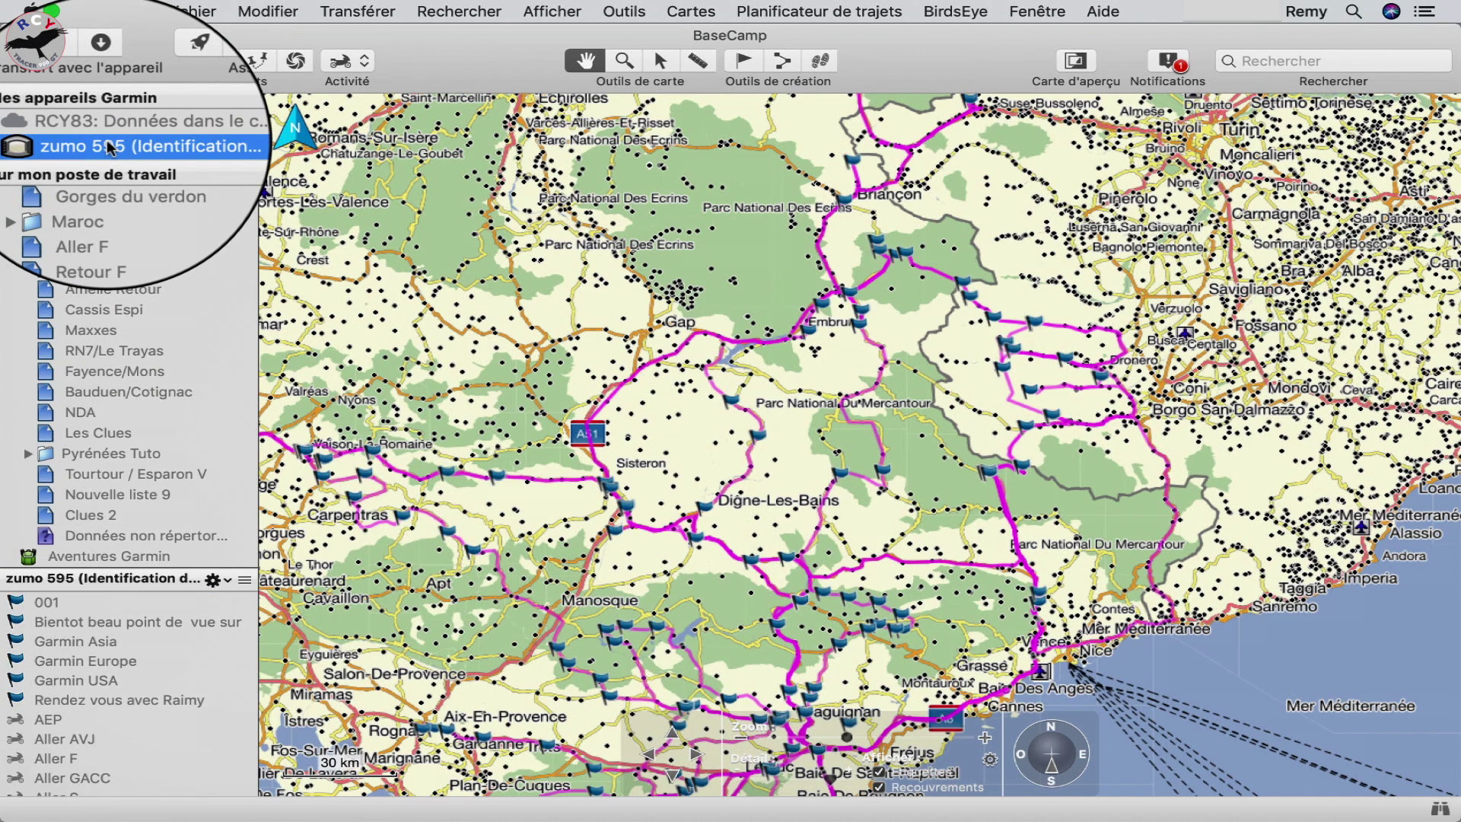
{"action": "key", "text": "super+e"}
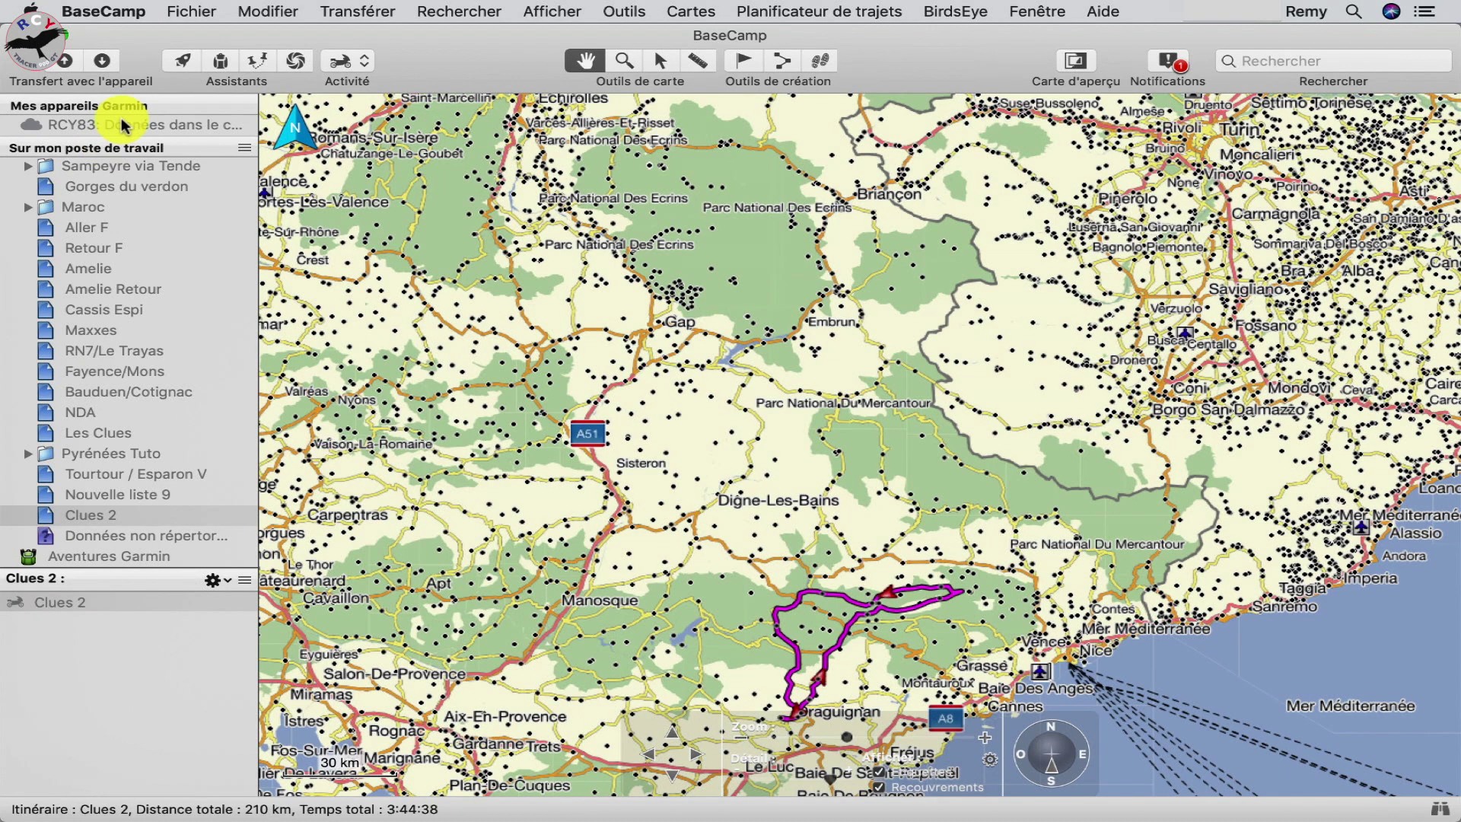
{"action": "left_click", "coordinate": [183, 8]}
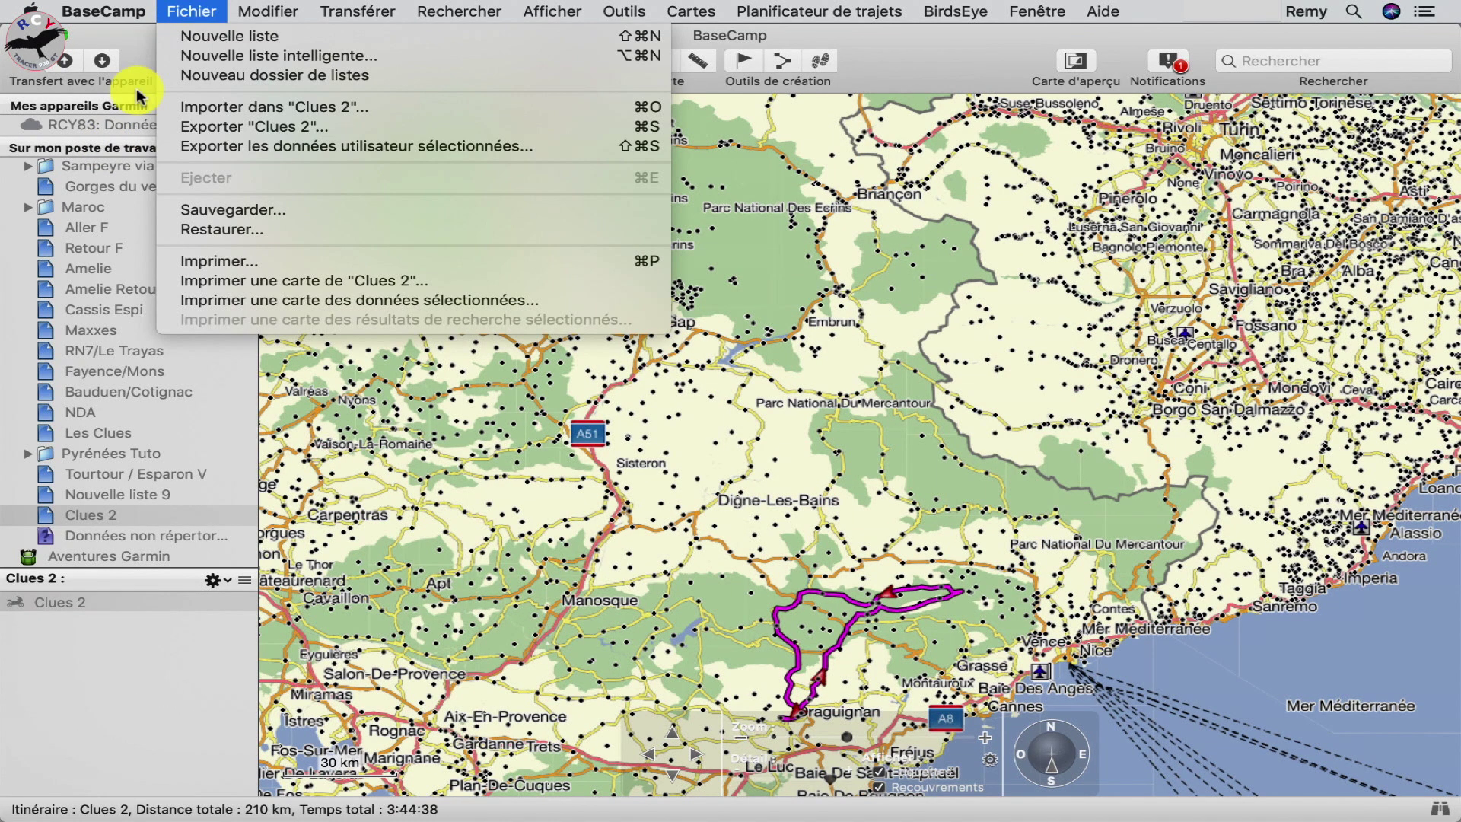